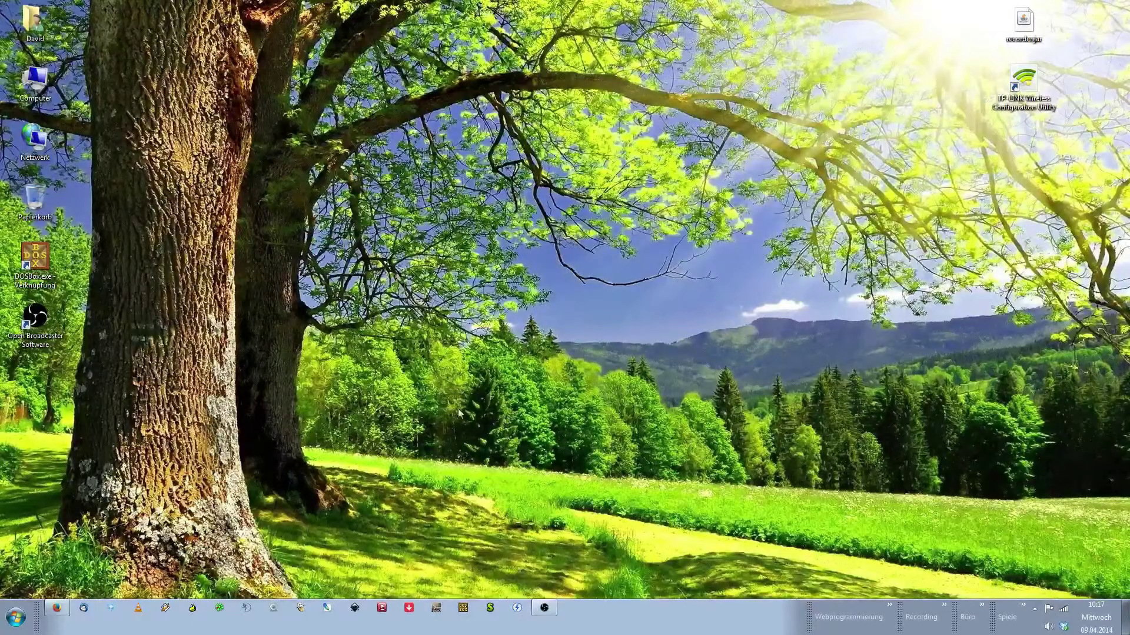
Bring the Firefox window showing the Twitch home page to the front
{"action": "left_click", "coordinate": [56, 610]}
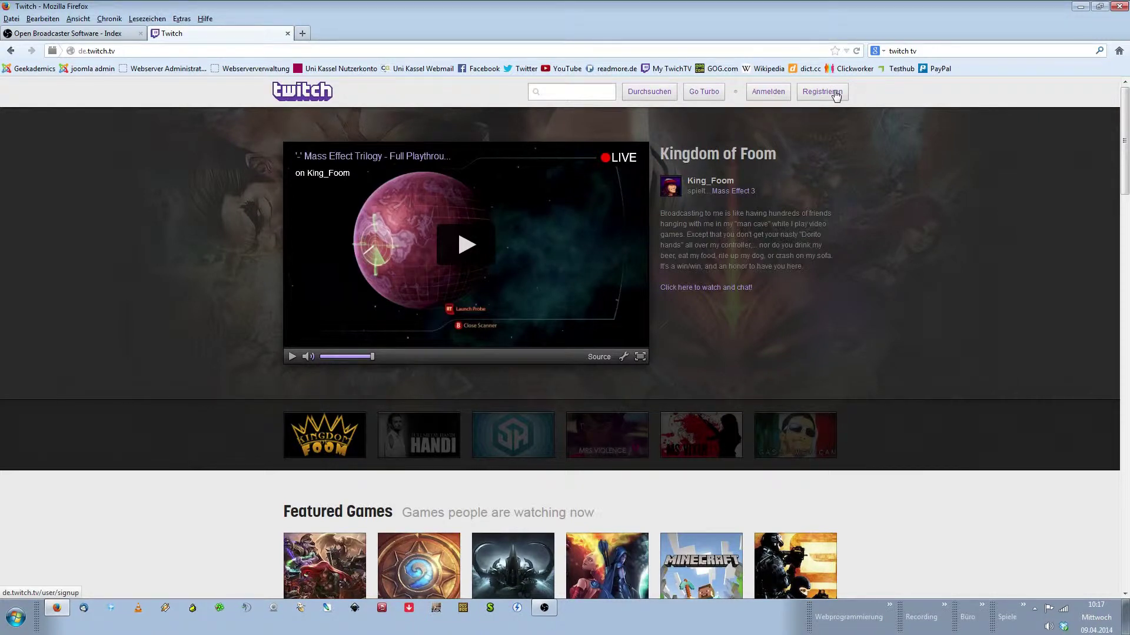
Open the Twitch sign-up form and enter the new account's username and password
{"action": "left_click", "coordinate": [835, 95]}
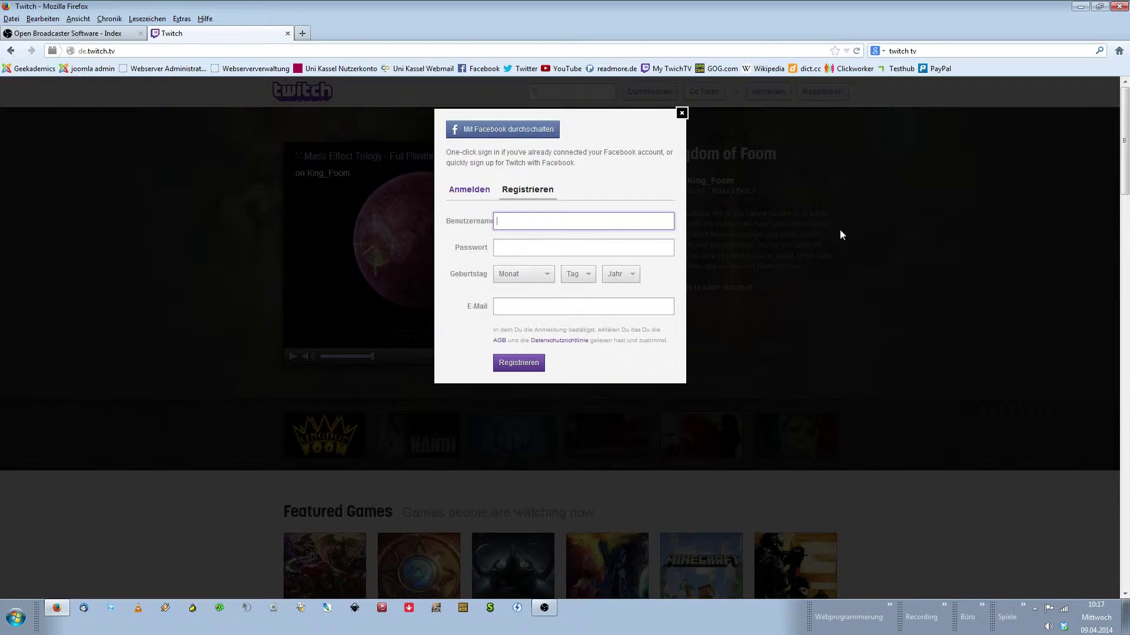
{"action": "type", "text": "fzn_dummy"}
{"action": "left_click", "coordinate": [512, 248]}
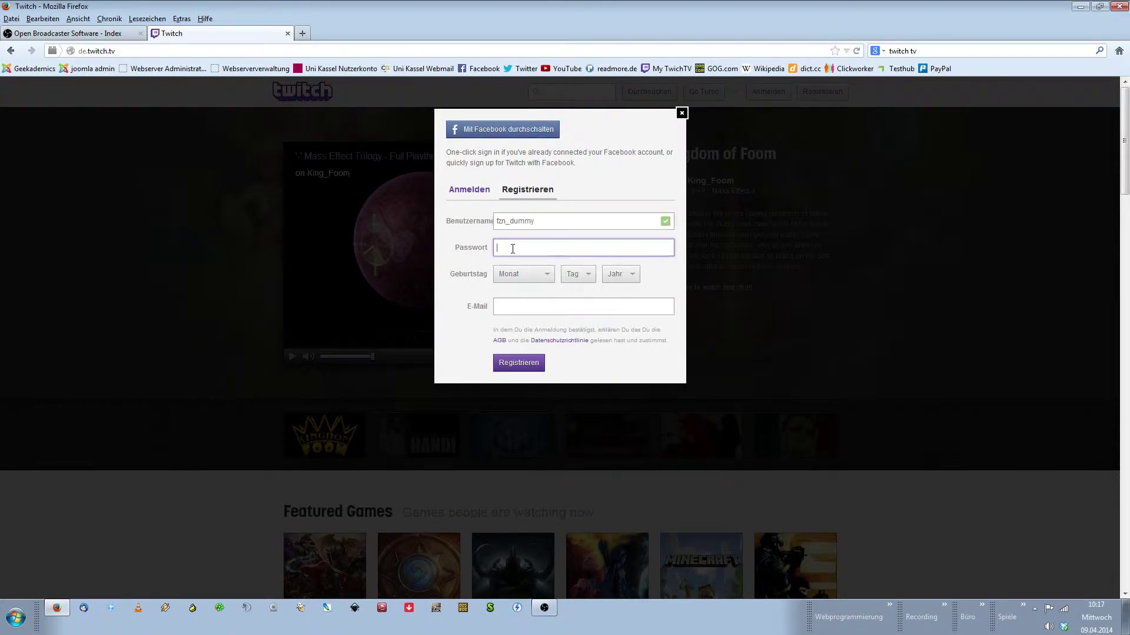
{"action": "type", "text": "••••••••••"}
Set the birth date to 2 Dezember 1928
{"action": "left_click", "coordinate": [520, 269]}
{"action": "left_click", "coordinate": [517, 393]}
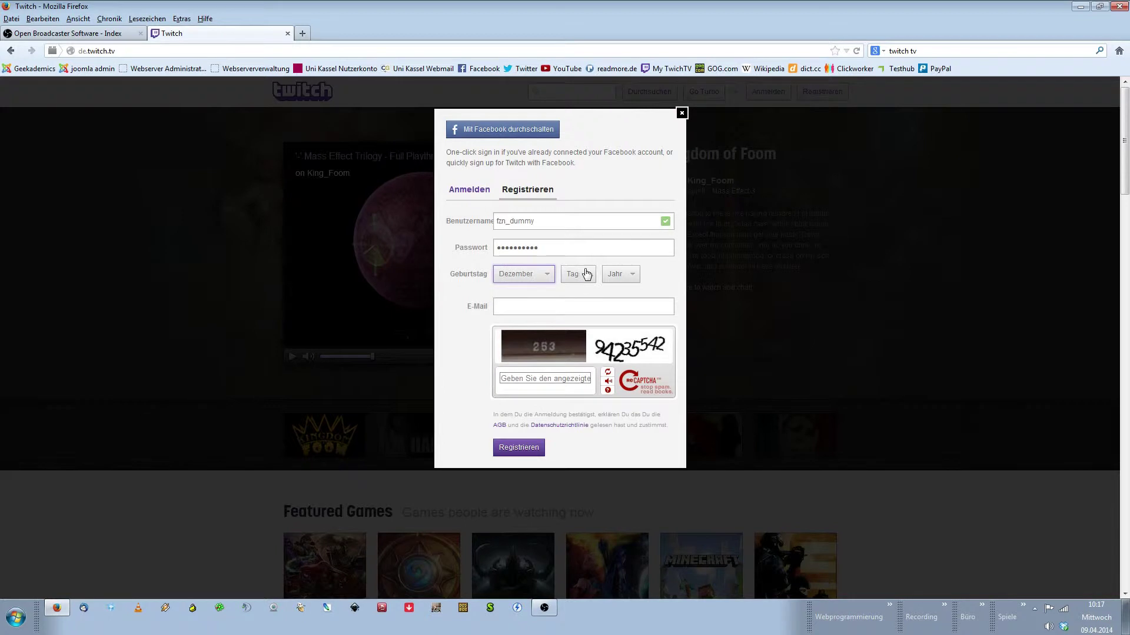
{"action": "left_click", "coordinate": [587, 274]}
{"action": "left_click", "coordinate": [573, 303]}
{"action": "left_click", "coordinate": [621, 275]}
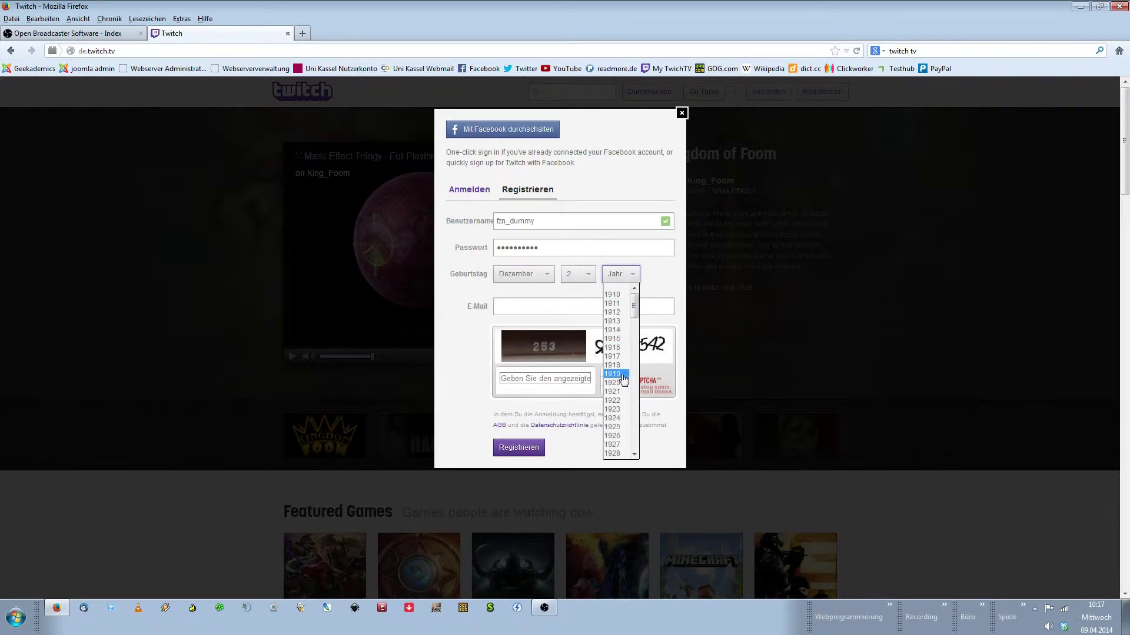
{"action": "left_click", "coordinate": [614, 453]}
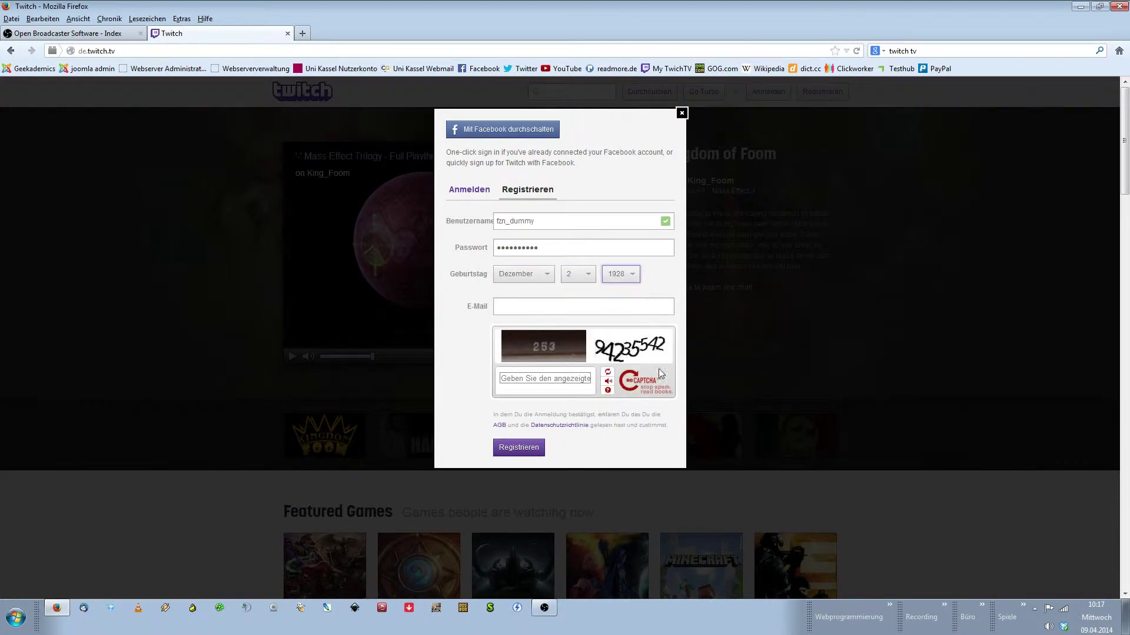
Enter the e-mail address and the captcha answer, then submit the registration
{"action": "left_click", "coordinate": [511, 313]}
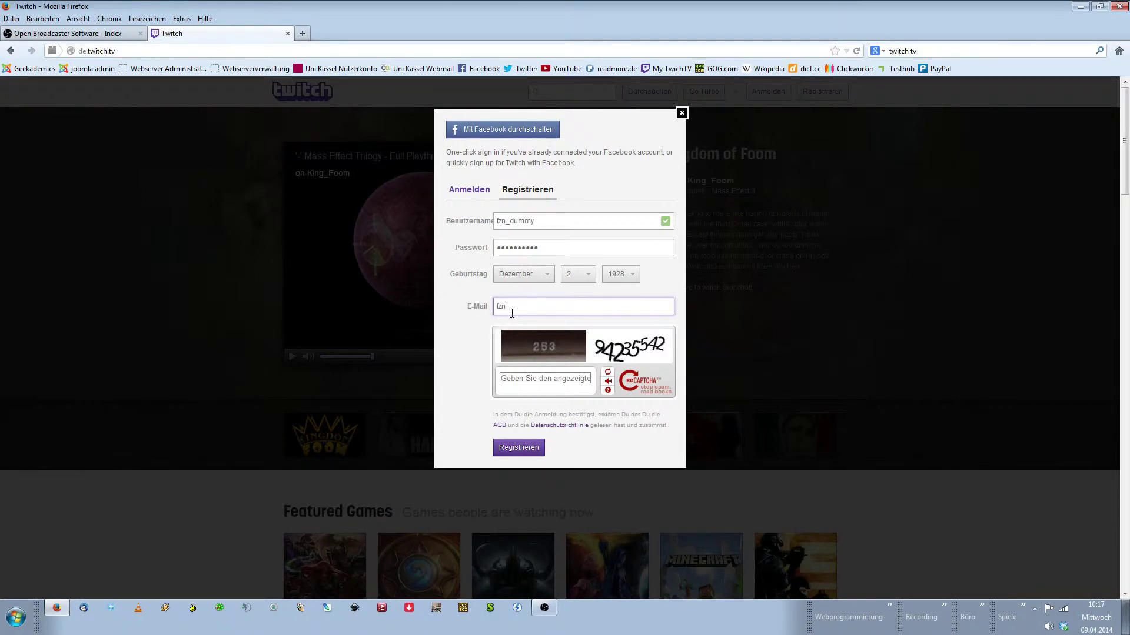
{"action": "left_click", "coordinate": [524, 380]}
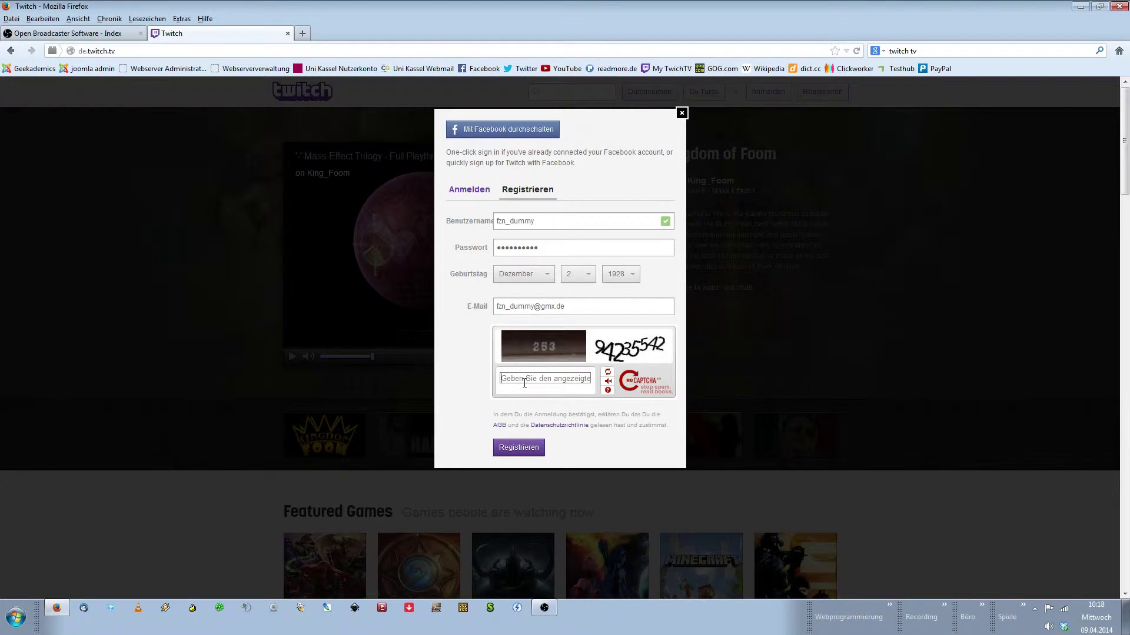
{"action": "type", "text": "253 94235542"}
{"action": "left_click", "coordinate": [527, 449]}
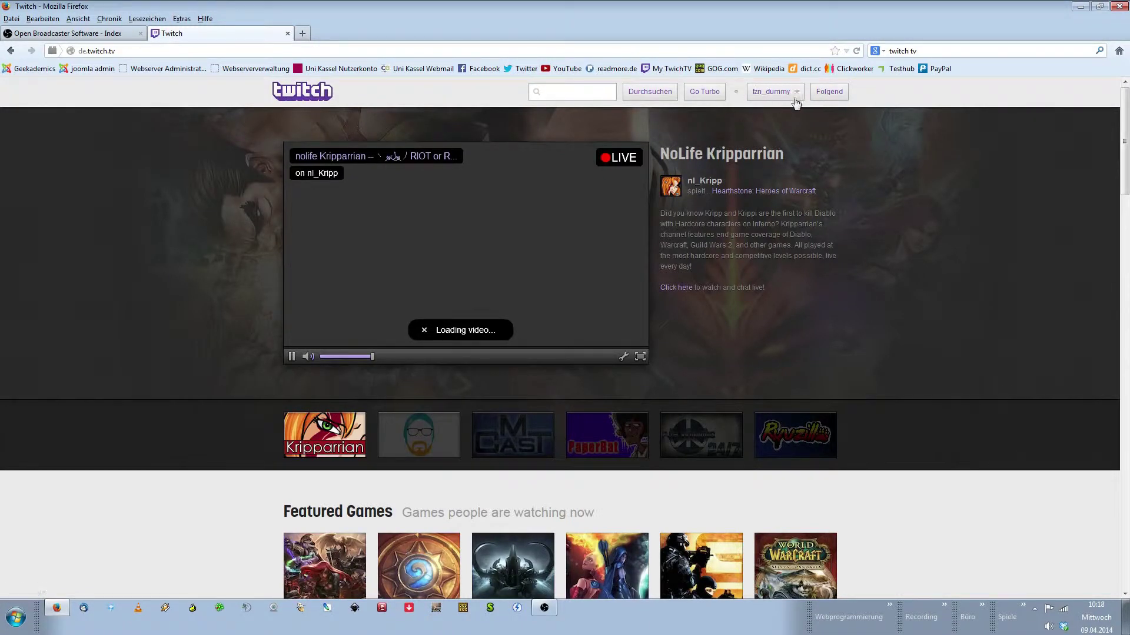
Pause the featured stream and go to the channel Dashboard via the account menu
{"action": "left_click", "coordinate": [291, 357]}
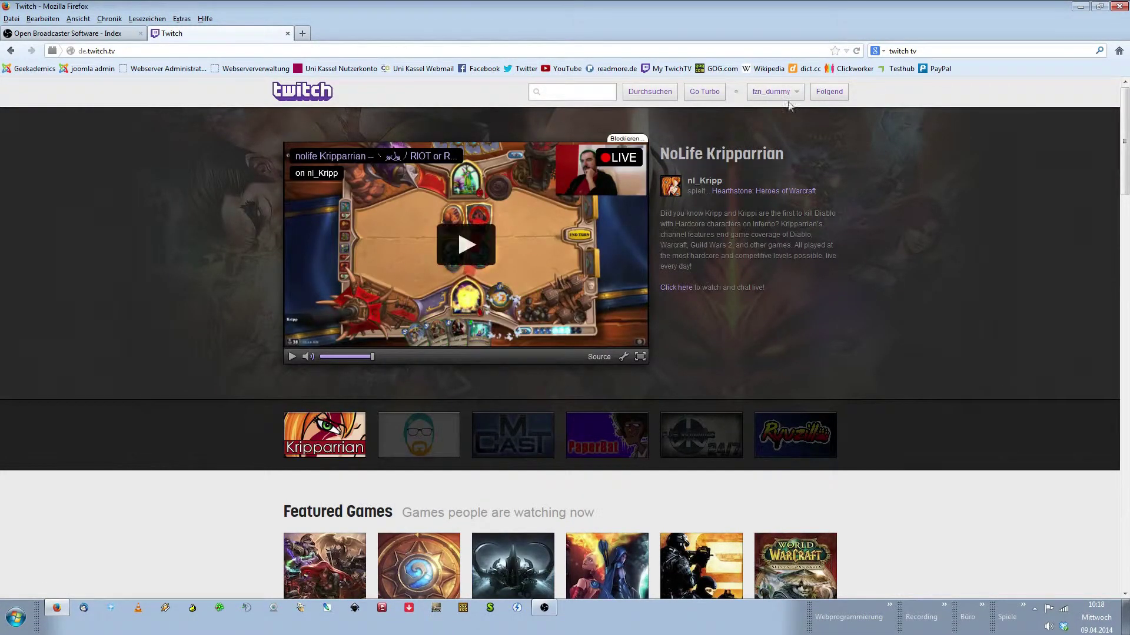
{"action": "left_click", "coordinate": [797, 93]}
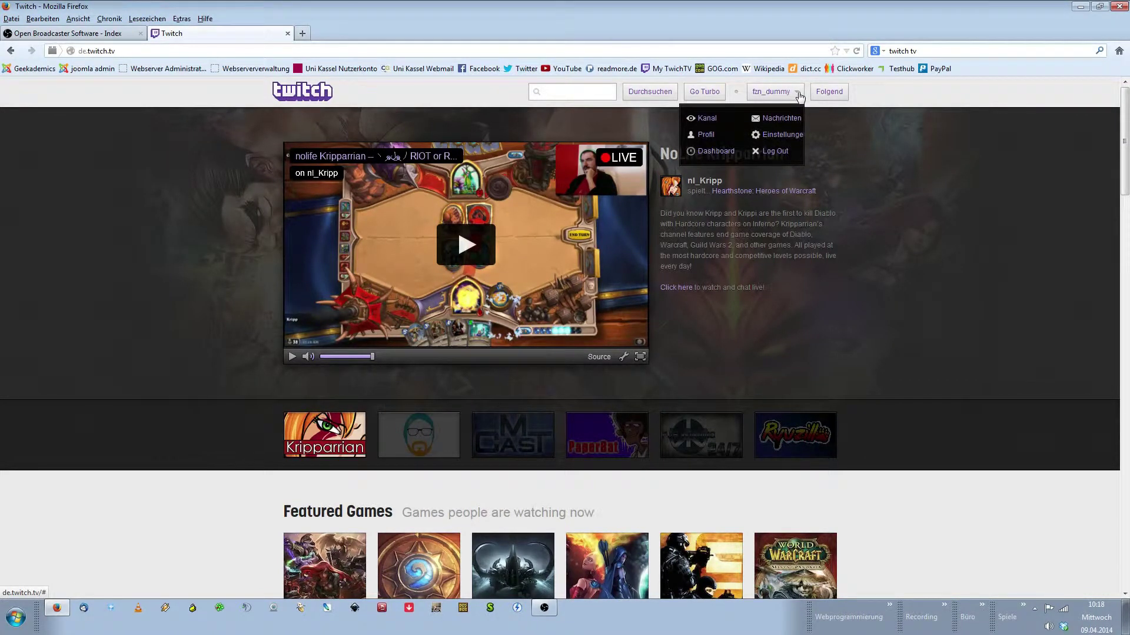
{"action": "left_click", "coordinate": [729, 156]}
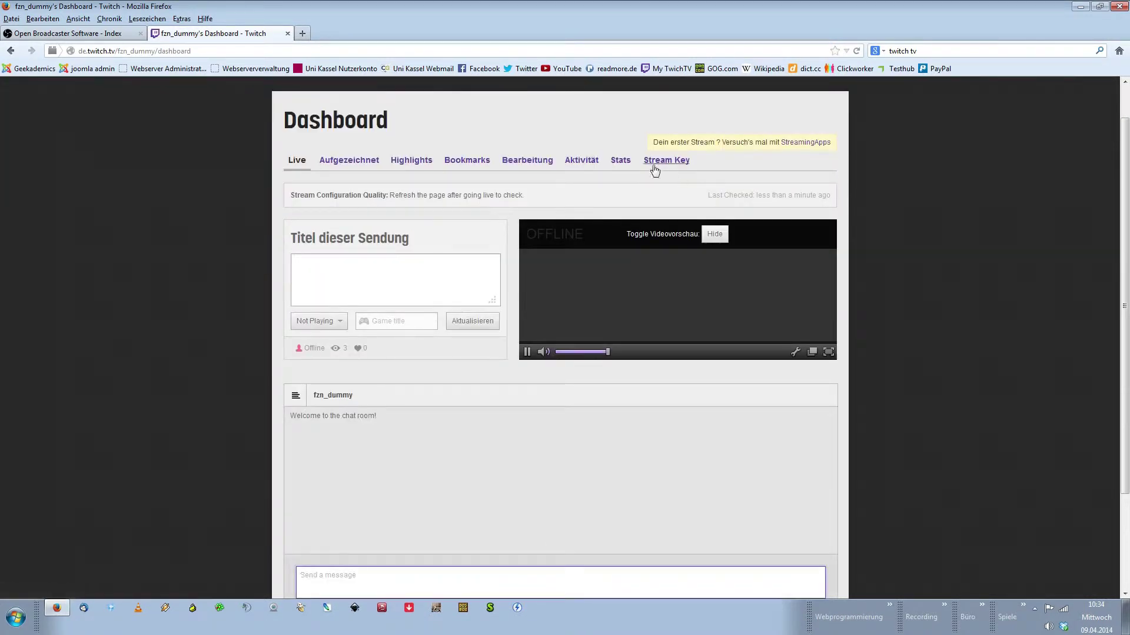
Show the channel's Stream Key page on the Twitch dashboard
{"action": "left_click", "coordinate": [668, 165]}
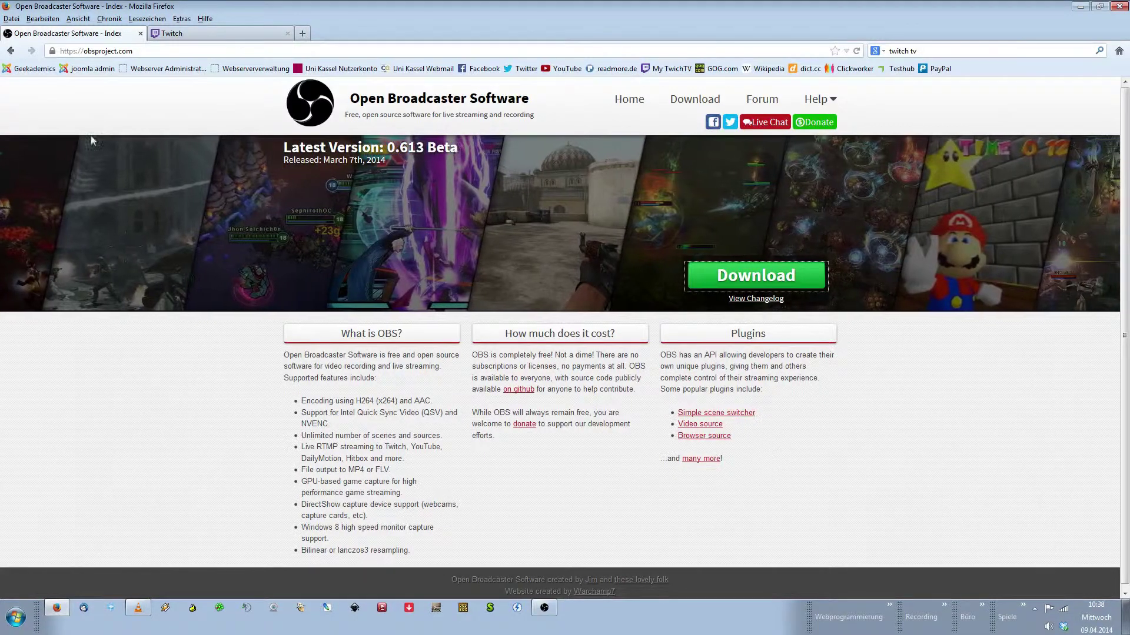
Start downloading the OBS installer from obsproject.com, then cancel saving the file
{"action": "left_click_drag", "start_coordinate": [133, 51], "coordinate": [84, 51]}
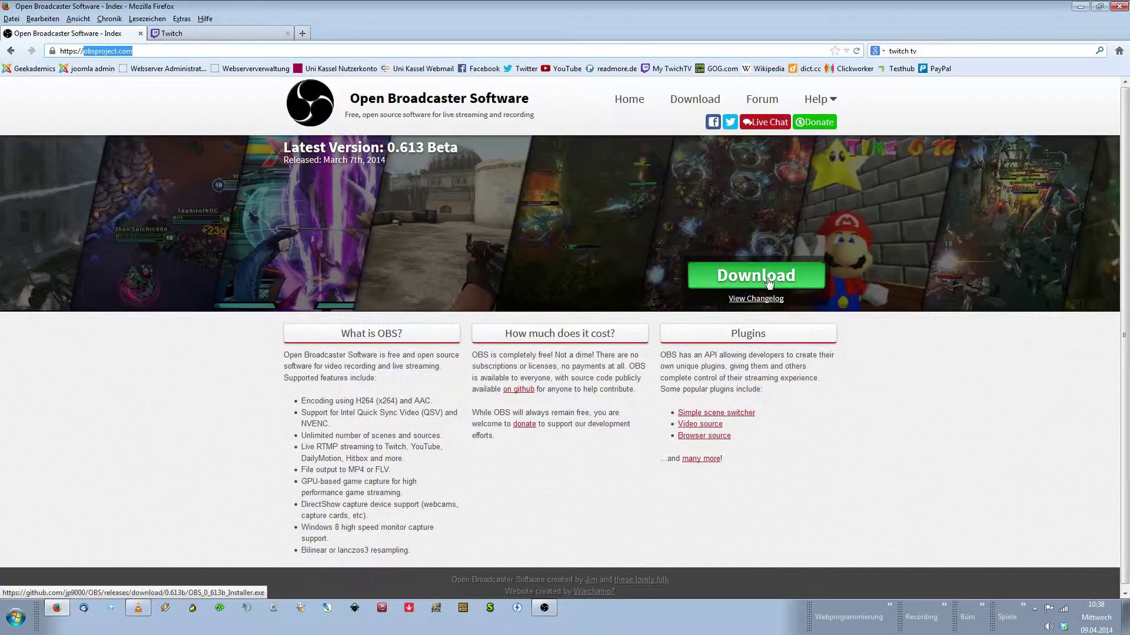
{"action": "left_click", "coordinate": [708, 273]}
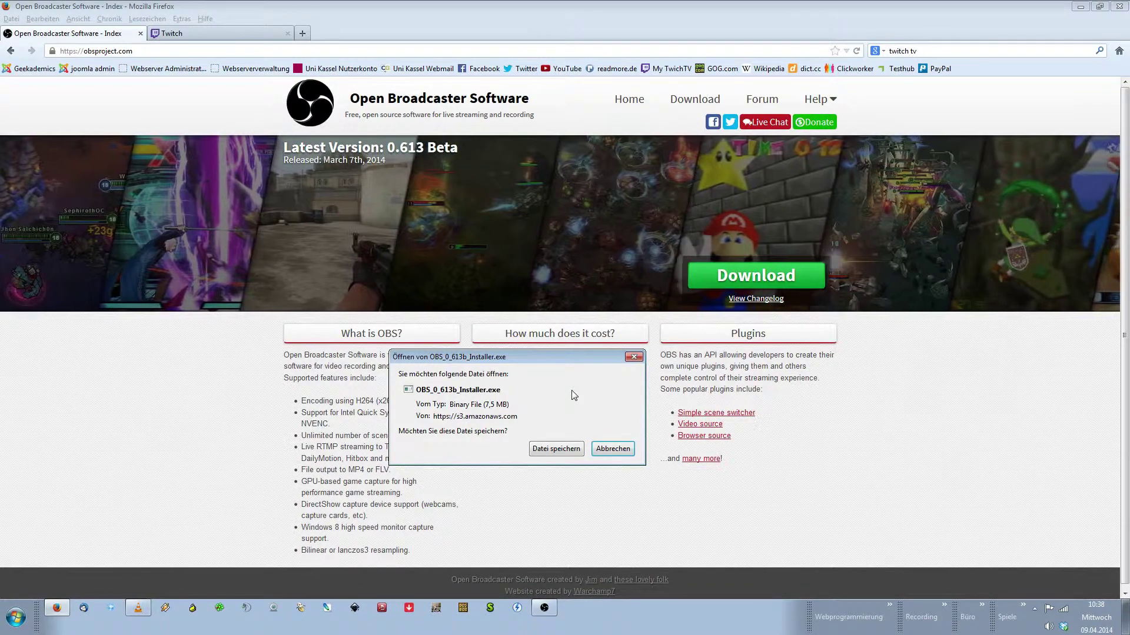
{"action": "left_click", "coordinate": [610, 447]}
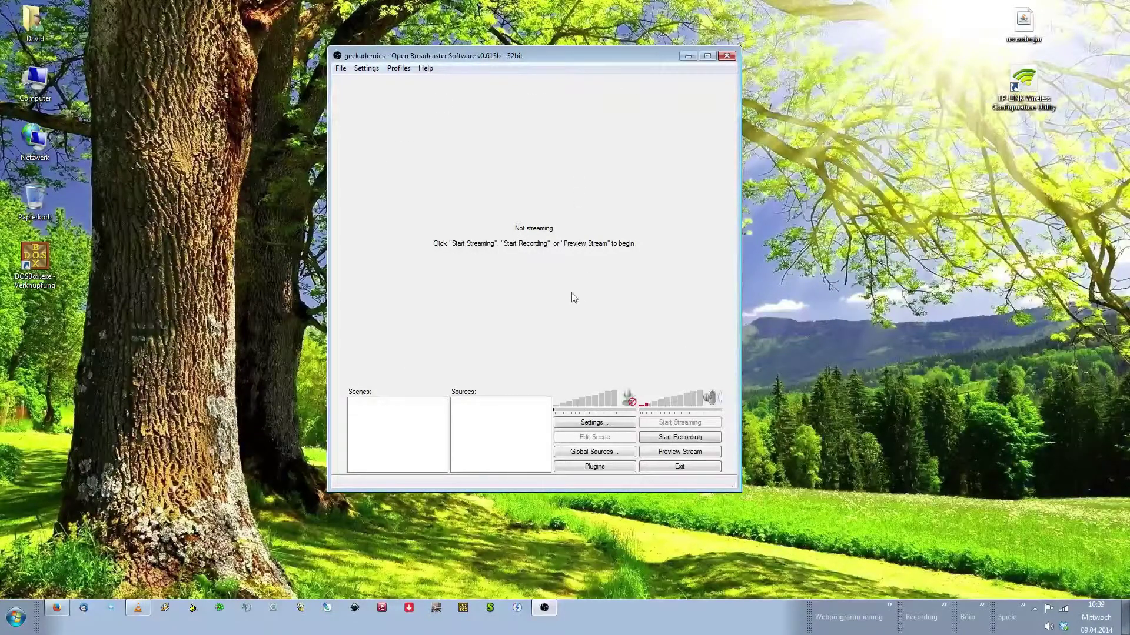
Open OBS Settings on the General page, keep English as language, and select the profile name
{"action": "left_click", "coordinate": [375, 70]}
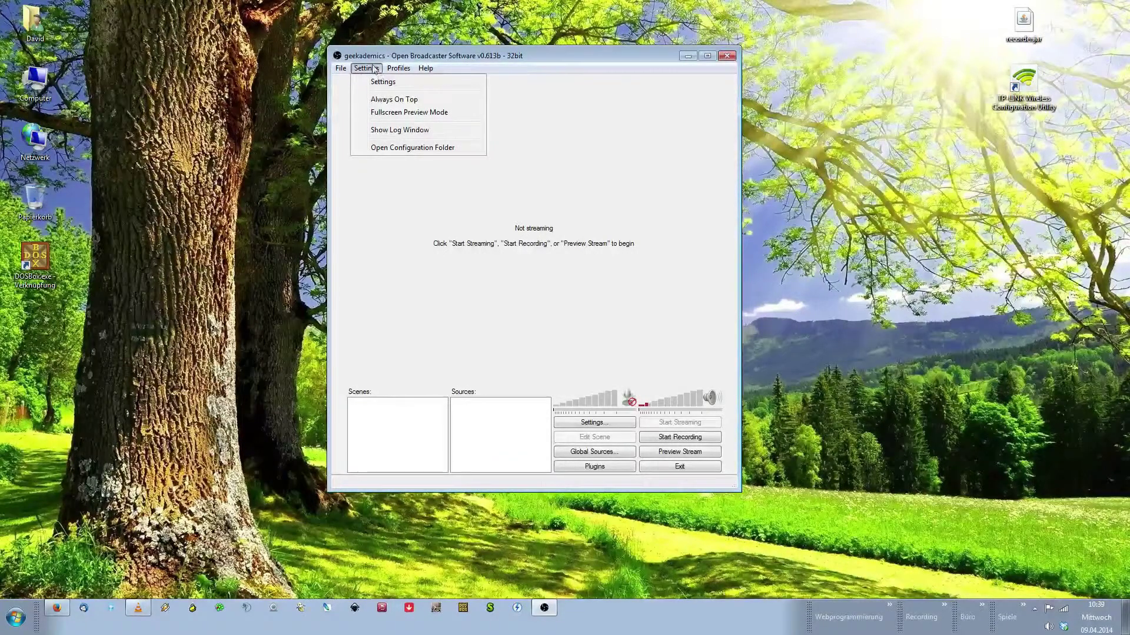
{"action": "left_click", "coordinate": [402, 83]}
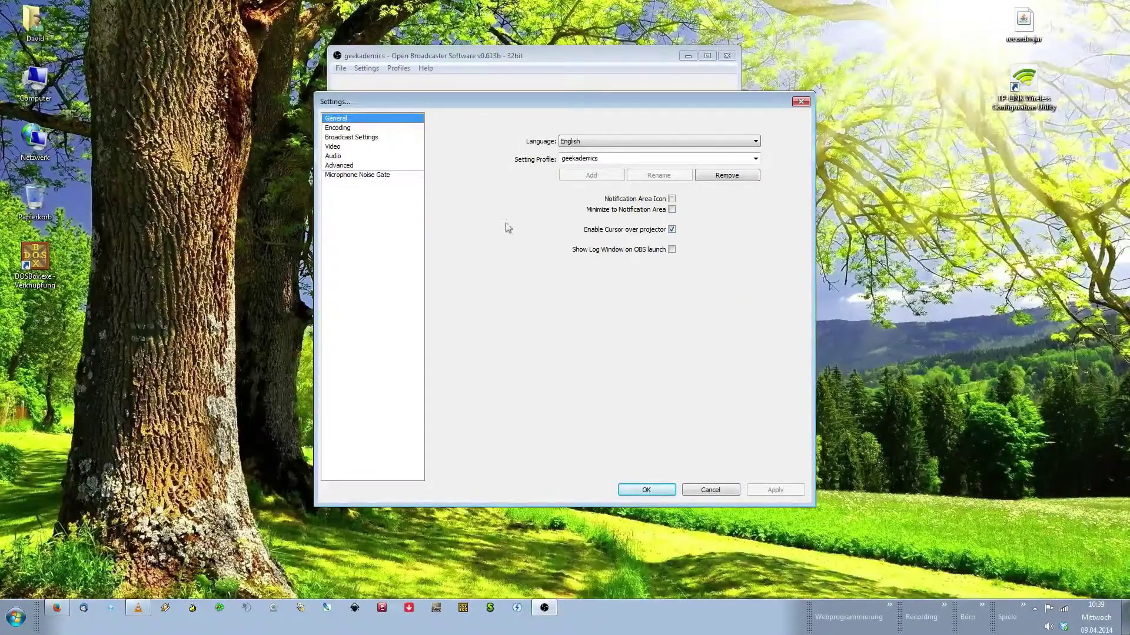
{"action": "left_click", "coordinate": [670, 140]}
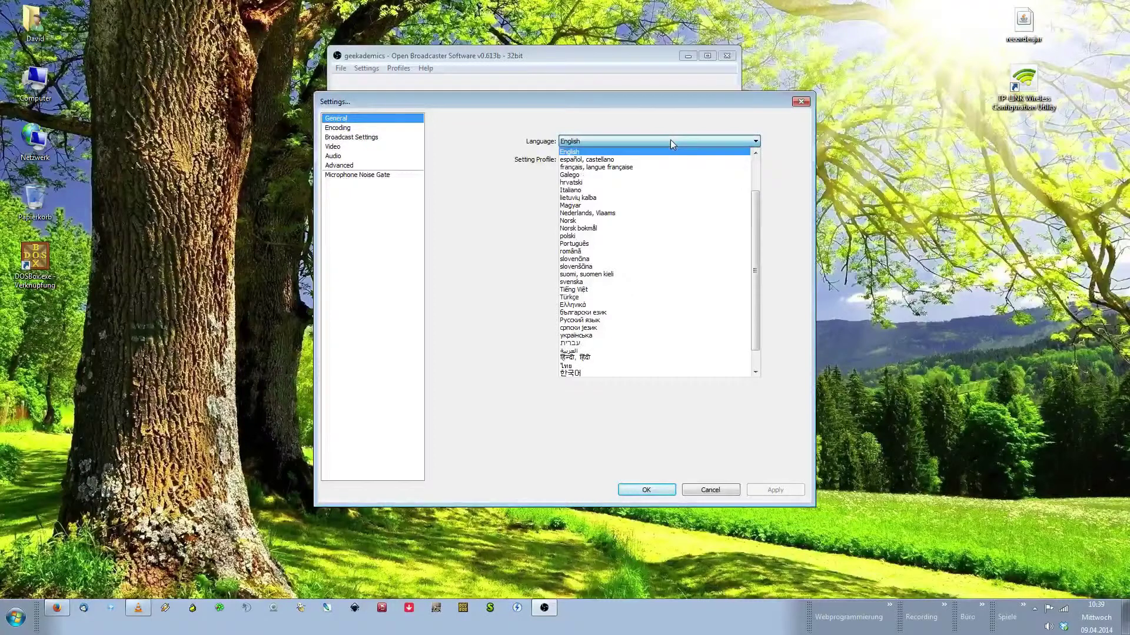
{"action": "left_click", "coordinate": [670, 141]}
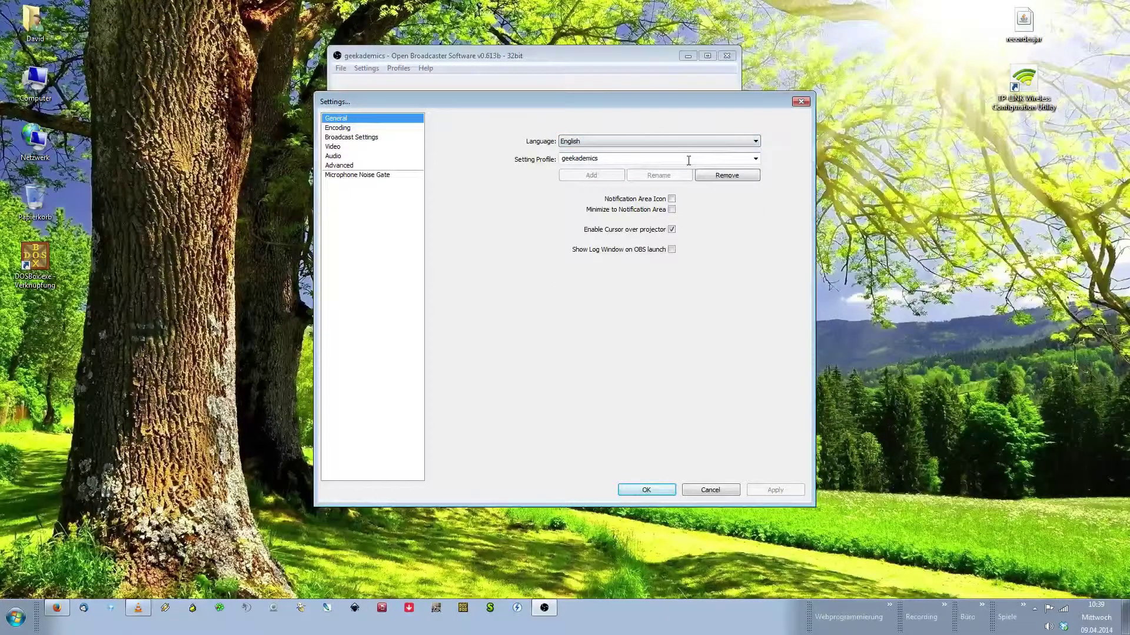
{"action": "double_click", "coordinate": [689, 161]}
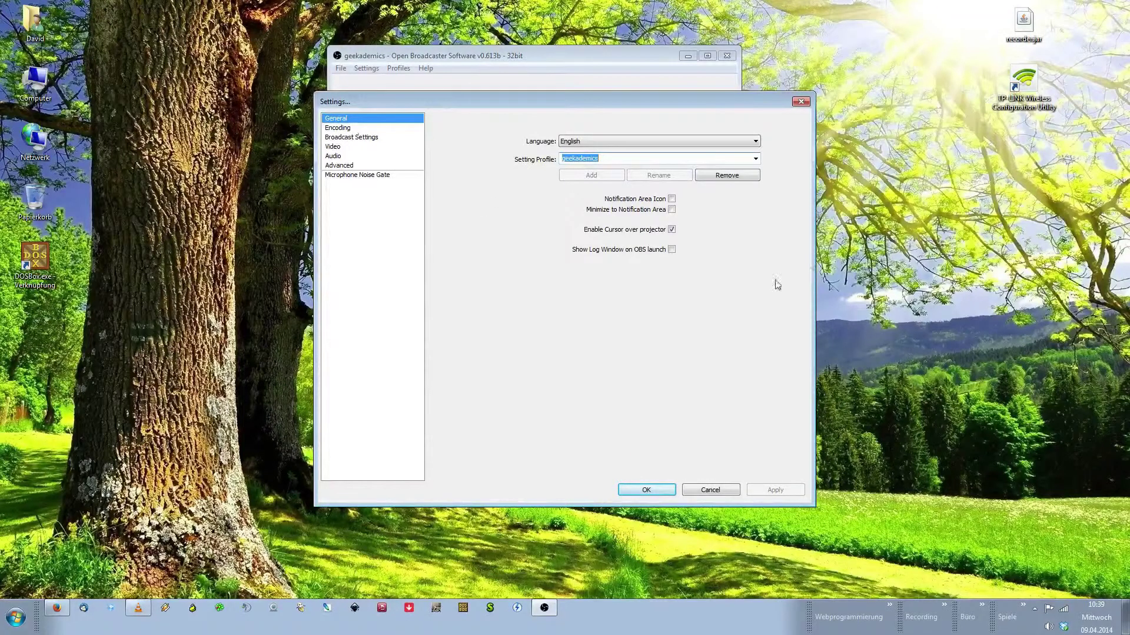
{"action": "left_click", "coordinate": [350, 130]}
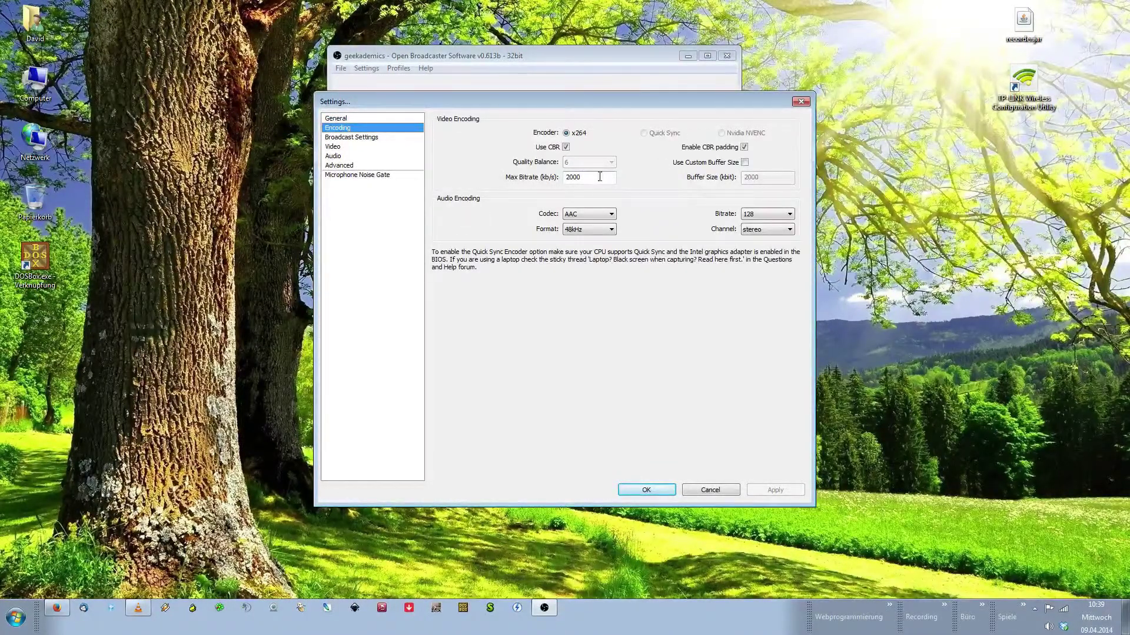
{"action": "left_click_drag", "start_coordinate": [595, 178], "coordinate": [559, 180]}
{"action": "left_click", "coordinate": [582, 178]}
{"action": "double_click", "coordinate": [588, 177]}
{"action": "type", "text": "2000"}
Set Broadcast Settings to Live Stream via Twitch / Justin.tv on server EU: Frankfurt, DE
{"action": "left_click", "coordinate": [352, 138]}
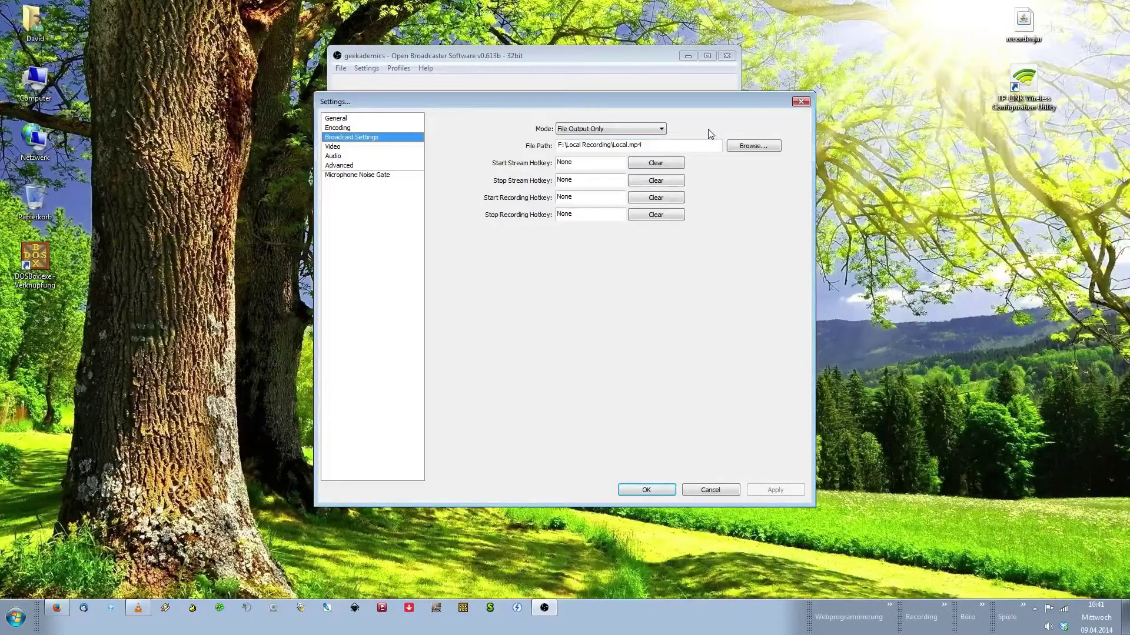
{"action": "left_click", "coordinate": [661, 130]}
{"action": "left_click", "coordinate": [585, 141]}
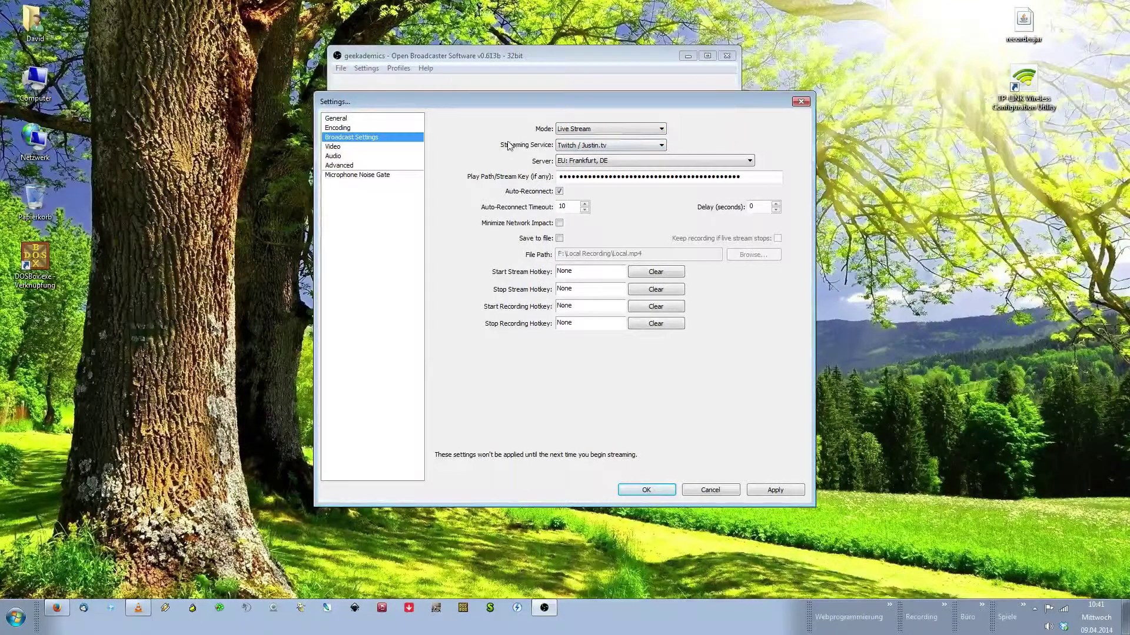
{"action": "left_click", "coordinate": [661, 146]}
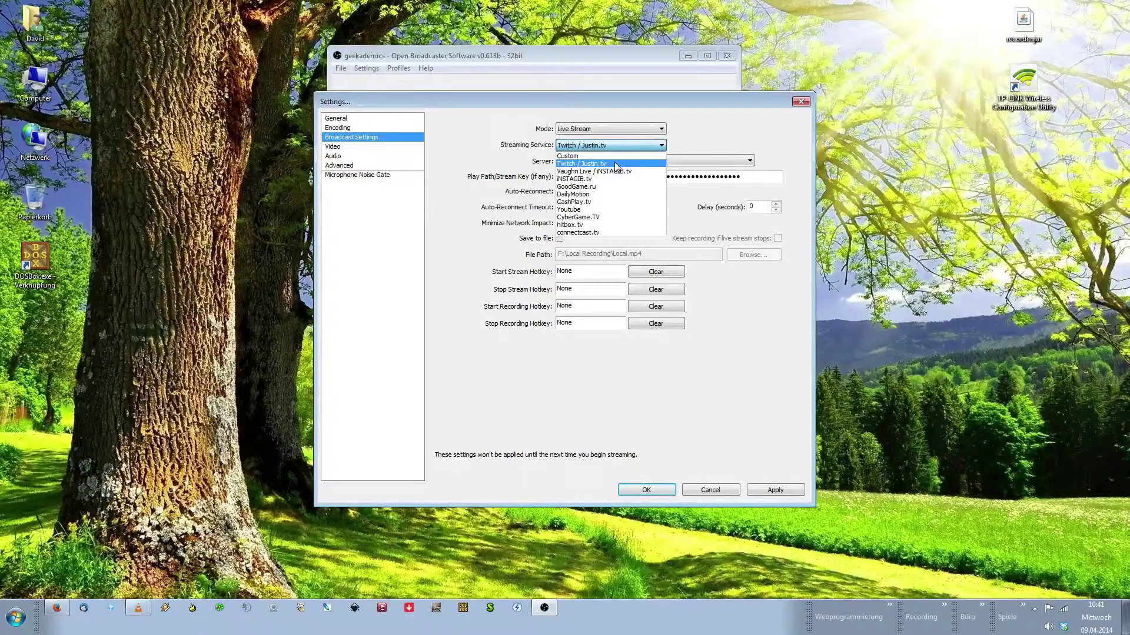
{"action": "left_click", "coordinate": [662, 146]}
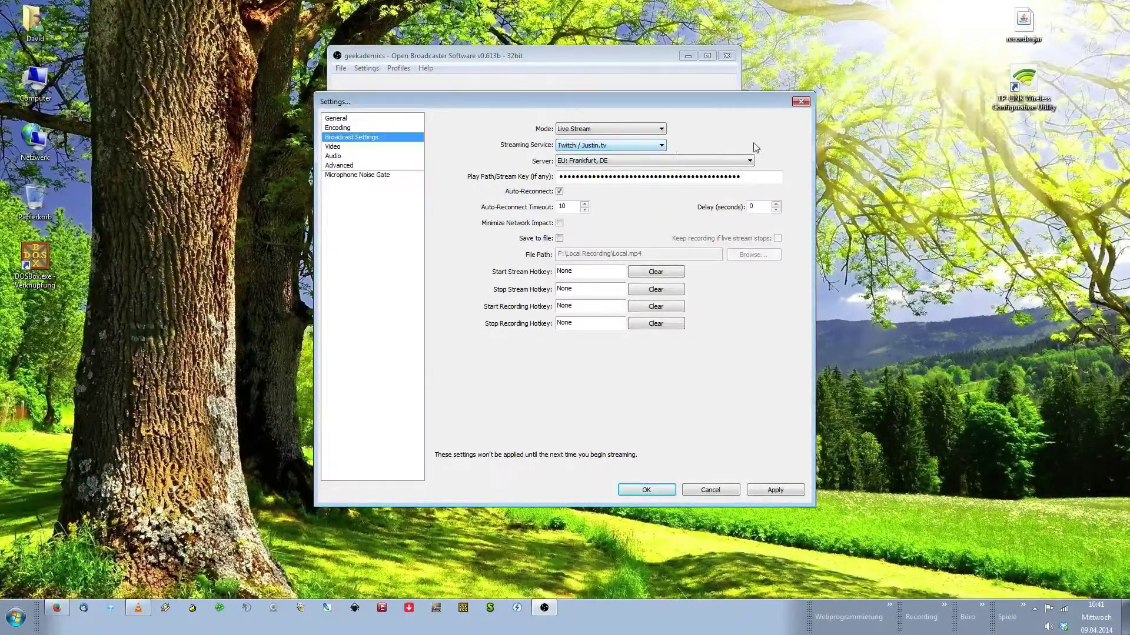
{"action": "left_click", "coordinate": [750, 161]}
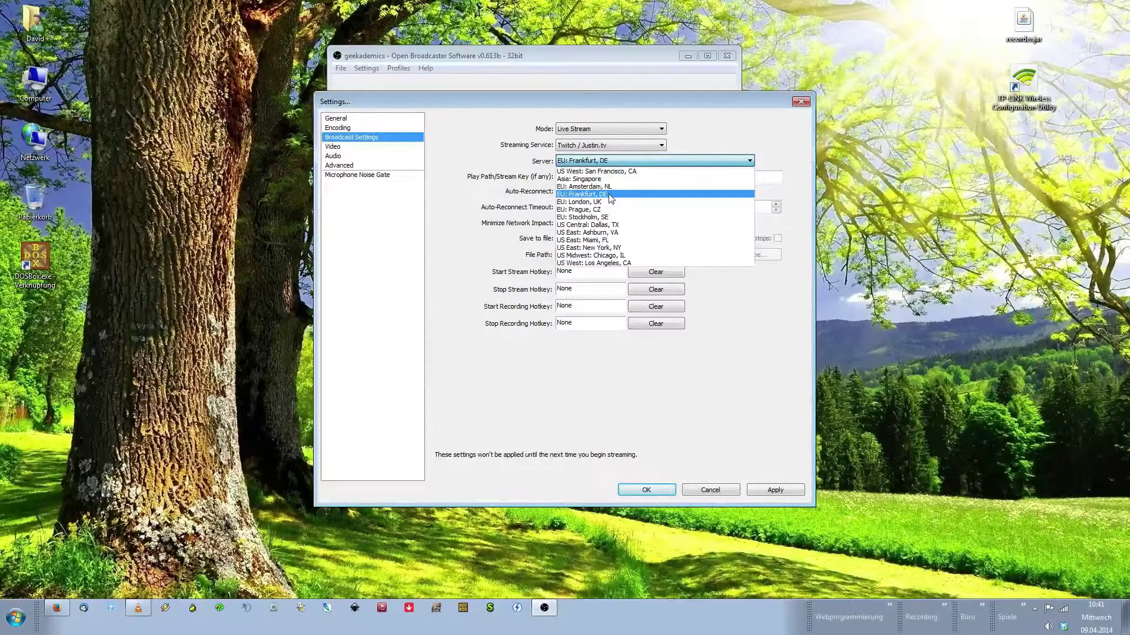
{"action": "left_click", "coordinate": [781, 177]}
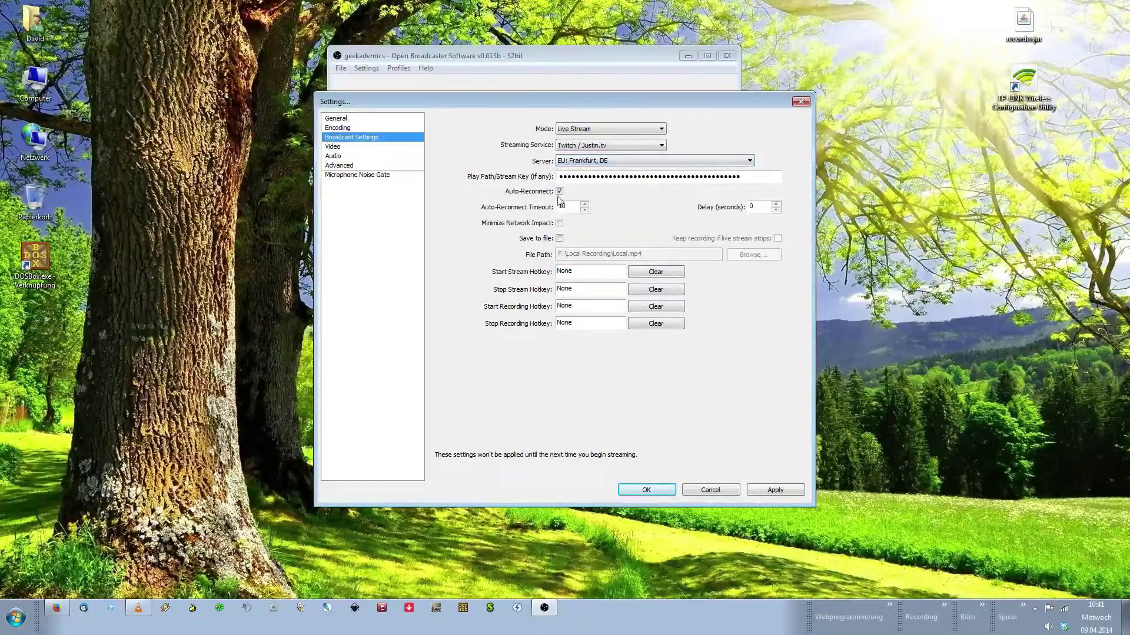
{"action": "double_click", "coordinate": [760, 179]}
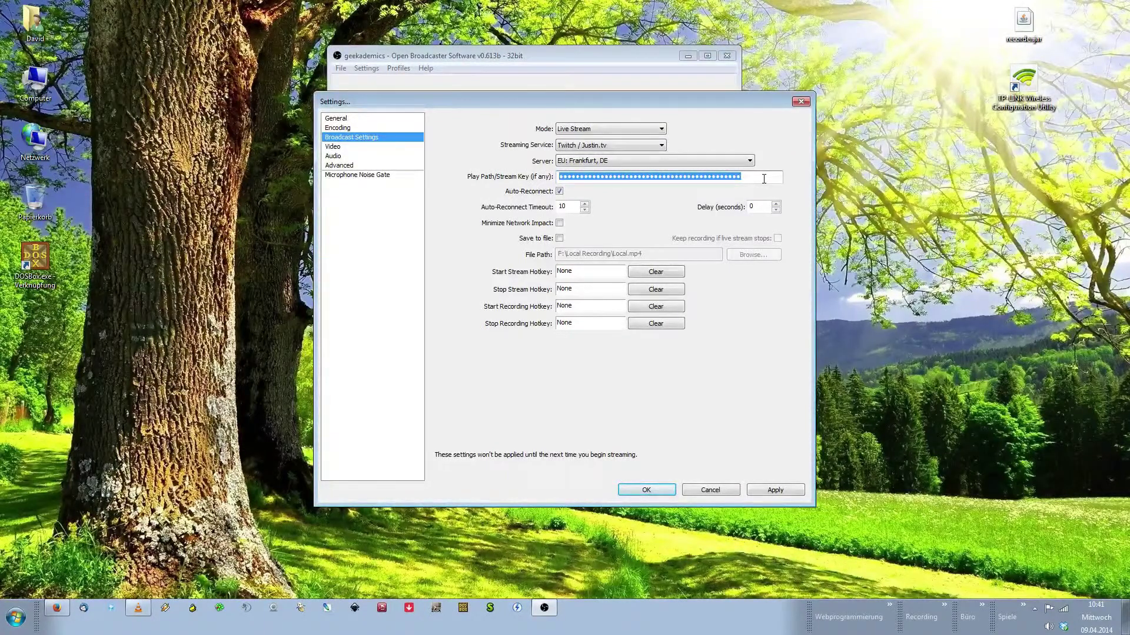
{"action": "left_click", "coordinate": [763, 178]}
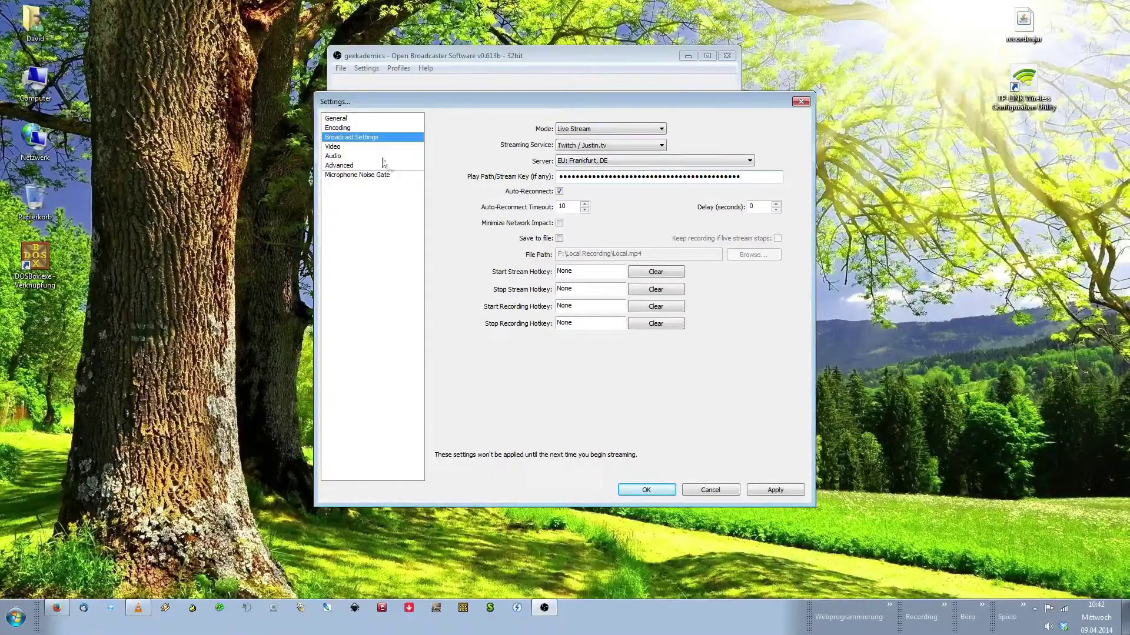
Switch to the Video page without applying broadcast changes and inspect the base resolution
{"action": "left_click", "coordinate": [349, 147]}
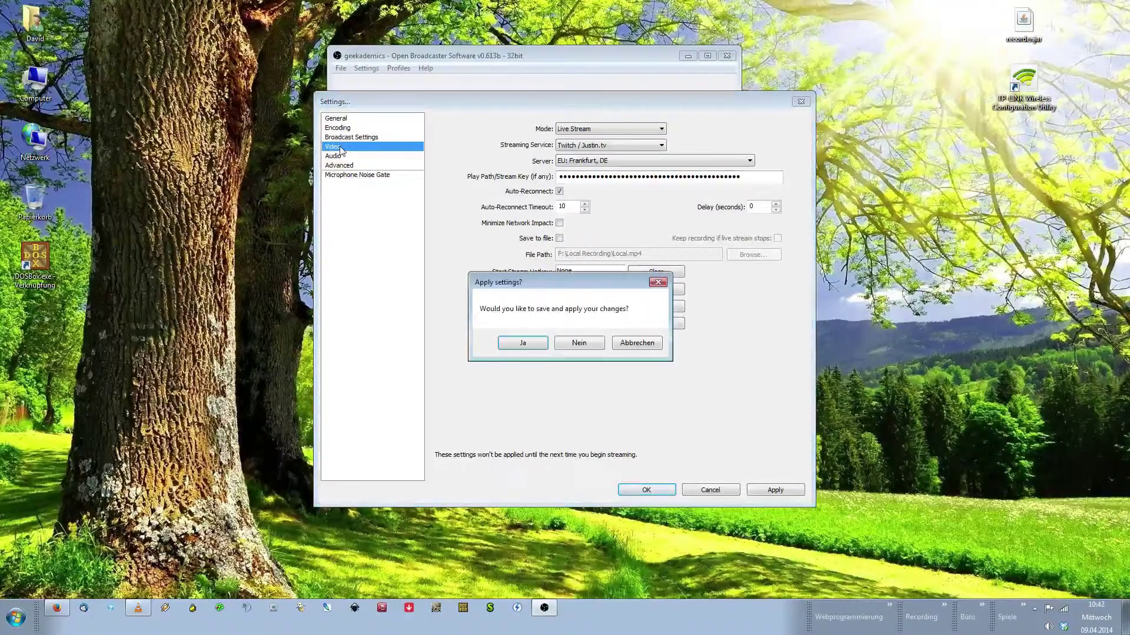
{"action": "left_click", "coordinate": [579, 343]}
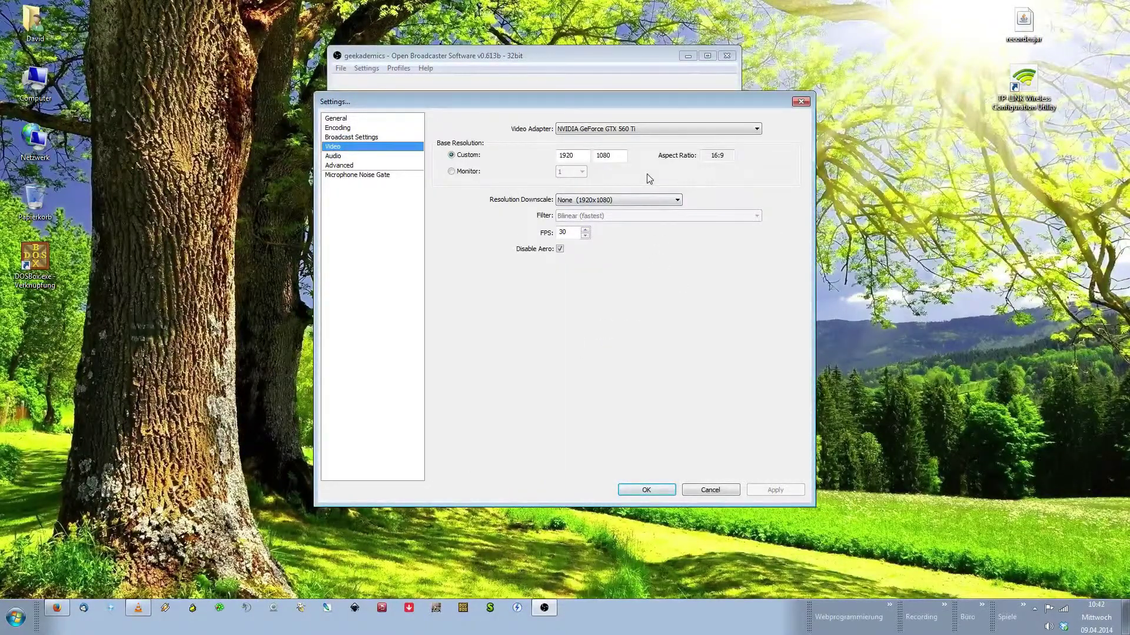
{"action": "double_click", "coordinate": [569, 155]}
{"action": "double_click", "coordinate": [615, 155]}
{"action": "left_click", "coordinate": [616, 156]}
Recheck the custom base resolution fields, leaving them at 1920 x 1080
{"action": "double_click", "coordinate": [562, 156]}
{"action": "double_click", "coordinate": [620, 158]}
{"action": "left_click", "coordinate": [622, 159]}
{"action": "double_click", "coordinate": [610, 153]}
{"action": "double_click", "coordinate": [578, 156]}
{"action": "key", "text": "Tab"}
{"action": "double_click", "coordinate": [578, 156]}
{"action": "left_click", "coordinate": [617, 159]}
Leave Resolution Downscale at None (1920x1080) and re-enter 30 as the FPS
{"action": "left_click", "coordinate": [654, 203]}
{"action": "left_click", "coordinate": [652, 200]}
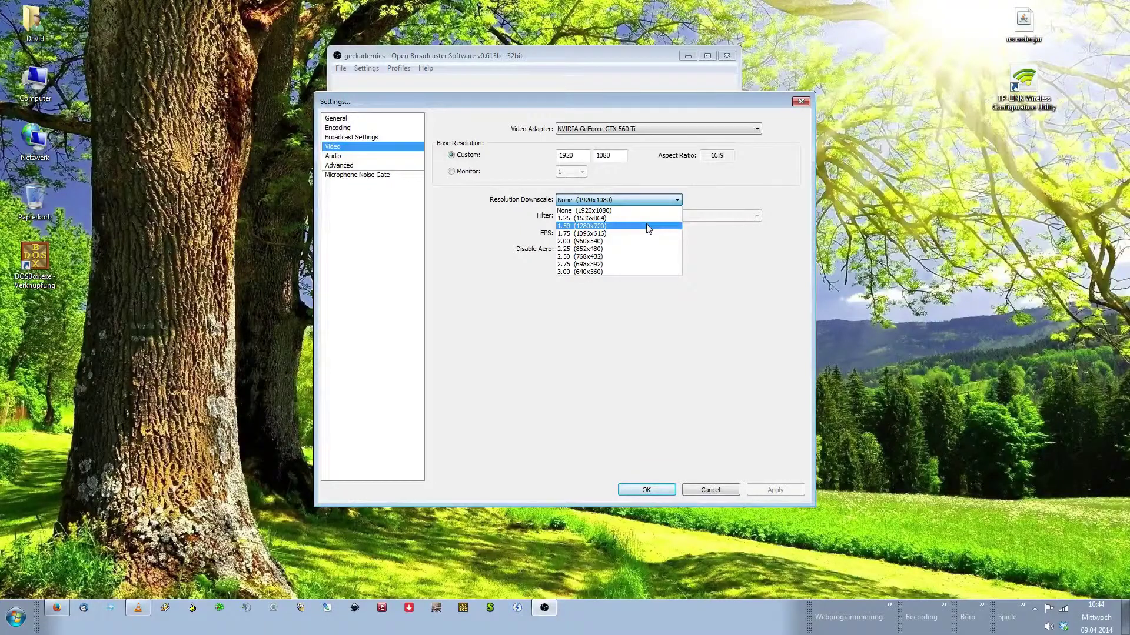
{"action": "left_click", "coordinate": [700, 185]}
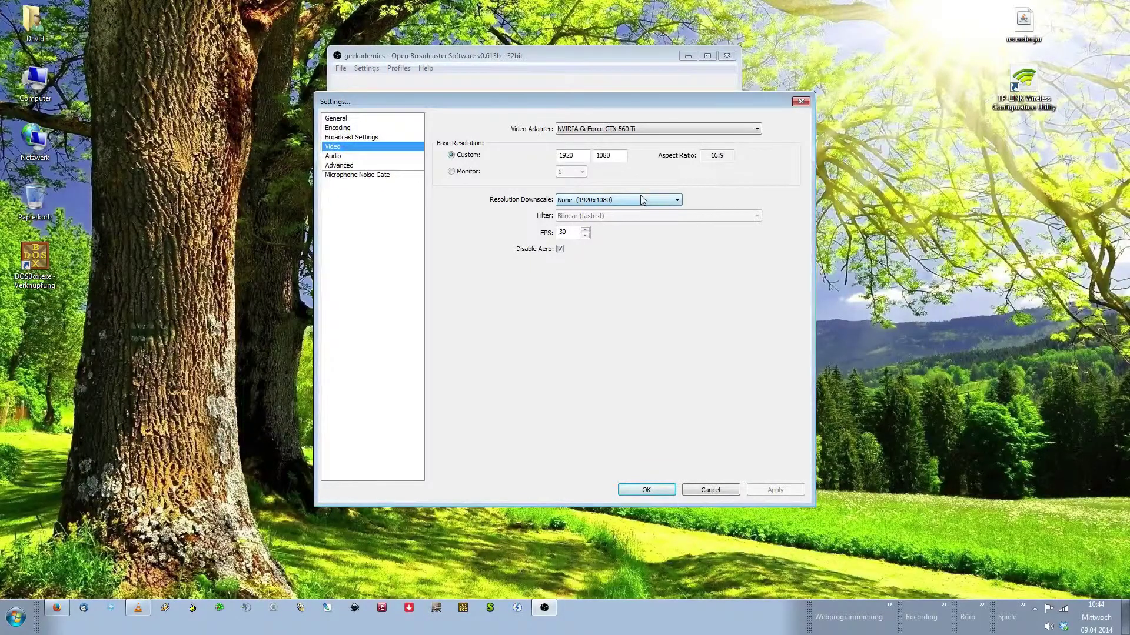
{"action": "double_click", "coordinate": [566, 233]}
{"action": "type", "text": "30"}
On the Audio page, keep Scarlett 2i2 as microphone and Default as desktop audio device
{"action": "left_click", "coordinate": [340, 156]}
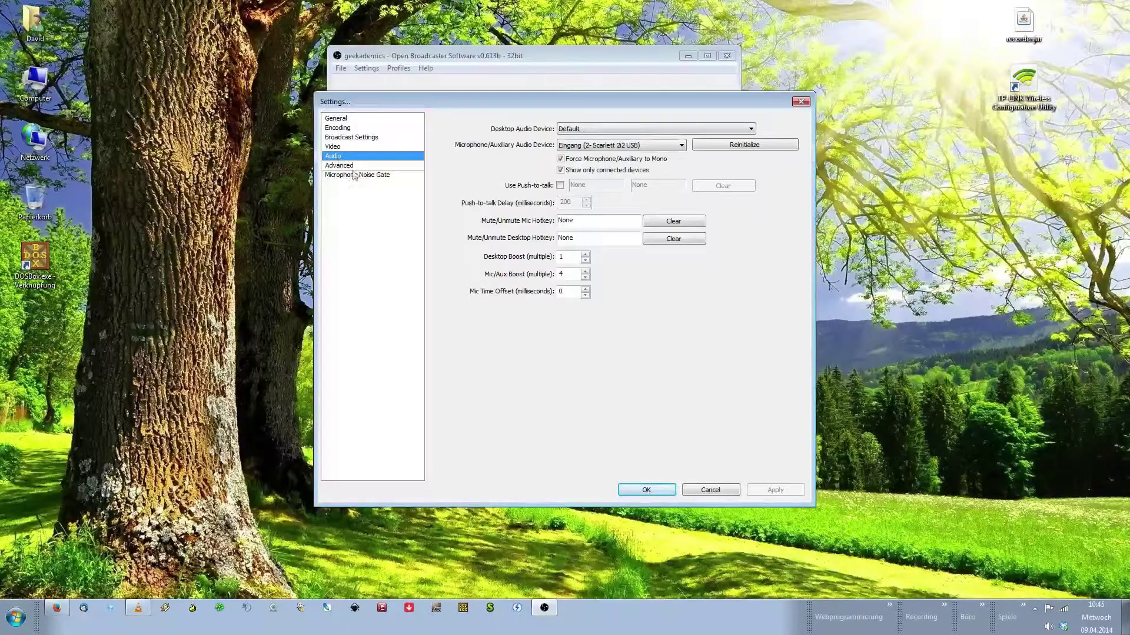
{"action": "left_click", "coordinate": [656, 148]}
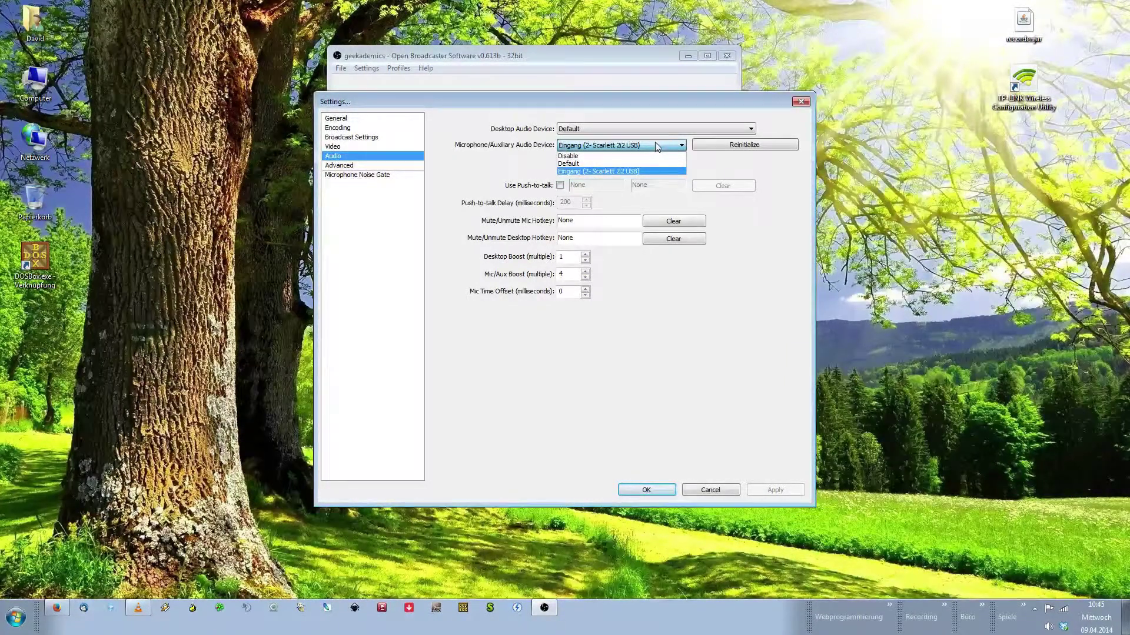
{"action": "left_click", "coordinate": [657, 146]}
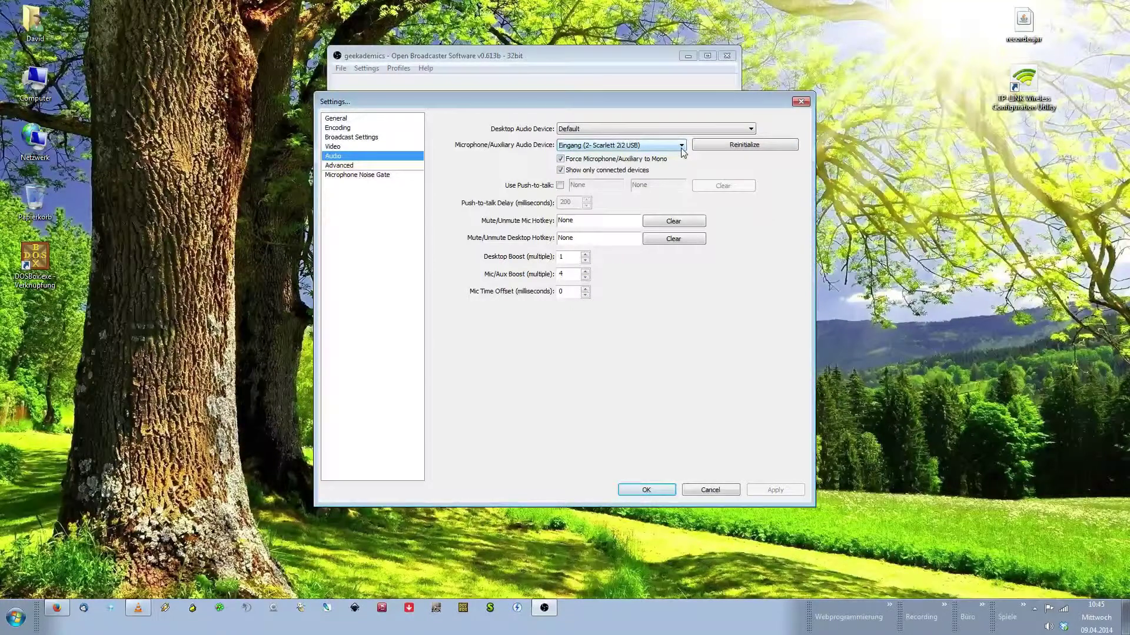
{"action": "left_click", "coordinate": [750, 130]}
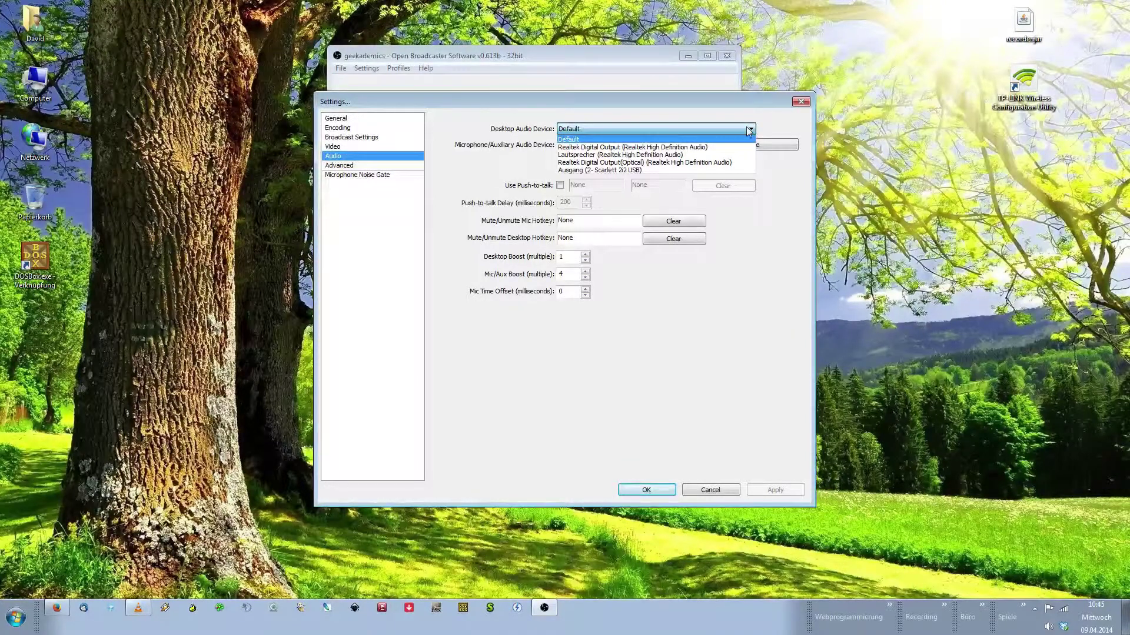
{"action": "left_click", "coordinate": [750, 131]}
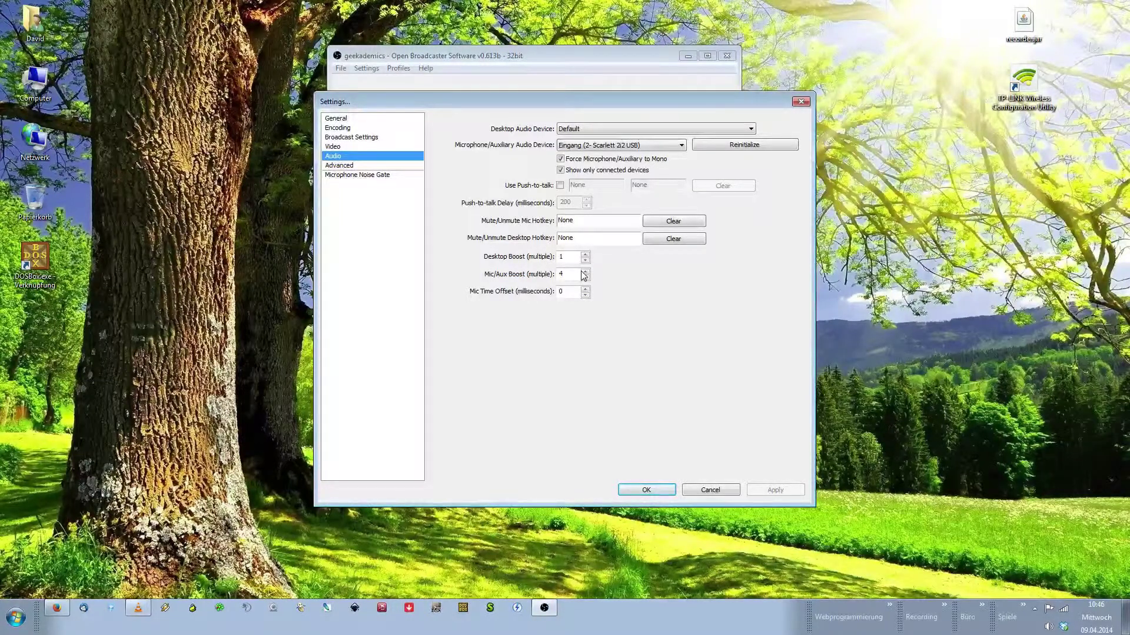
Review the Advanced page, then show the Microphone Noise Gate page (attack 25, hold 200, release 150)
{"action": "left_click", "coordinate": [353, 167]}
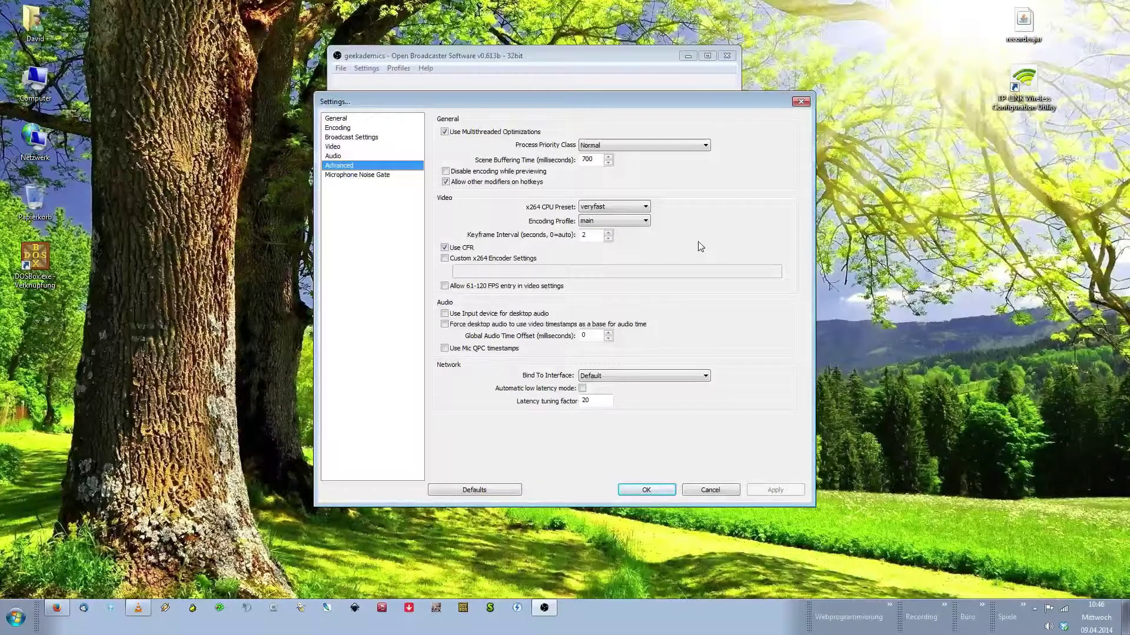
{"action": "left_click", "coordinate": [366, 176]}
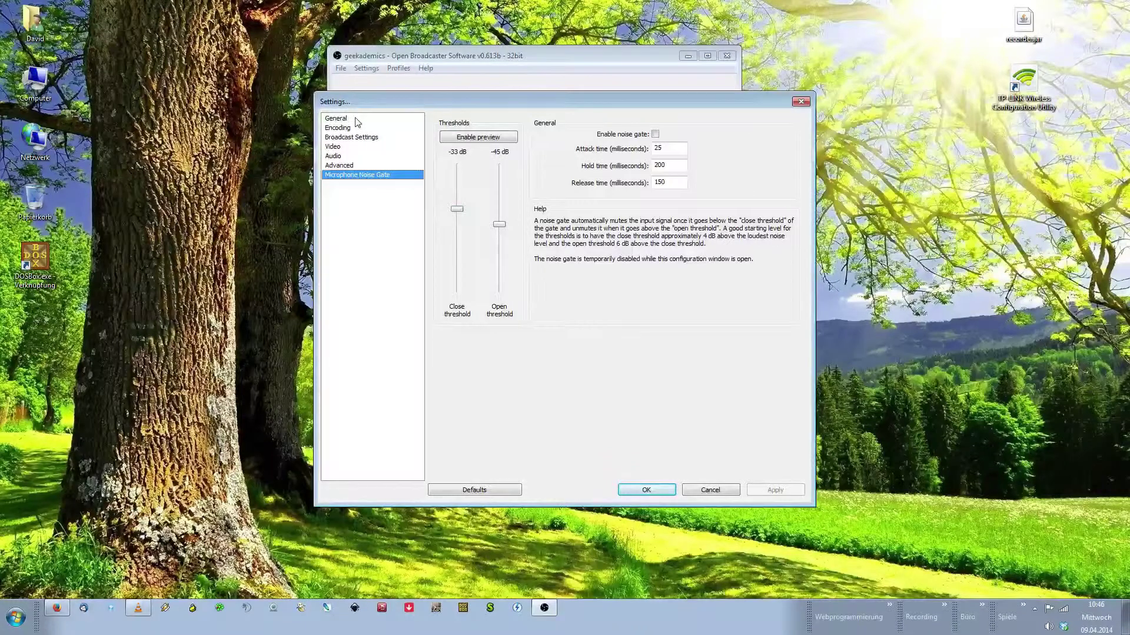
Close Settings without applying and add a new scene named 'General' to the Scenes list
{"action": "left_click", "coordinate": [688, 490]}
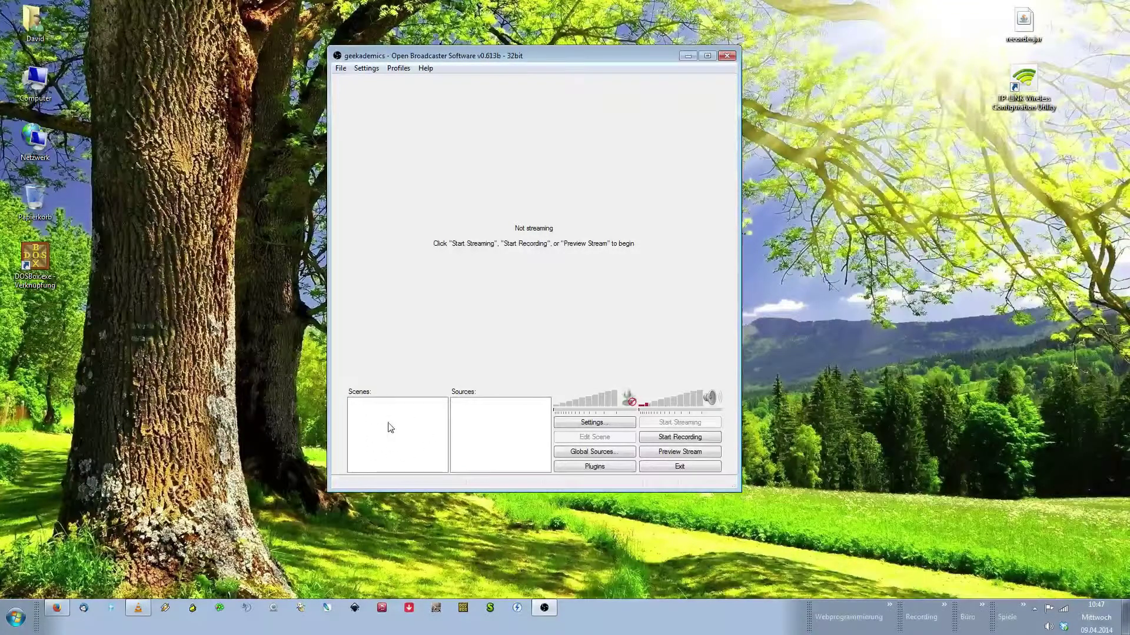
{"action": "right_click", "coordinate": [388, 428]}
{"action": "left_click", "coordinate": [441, 432]}
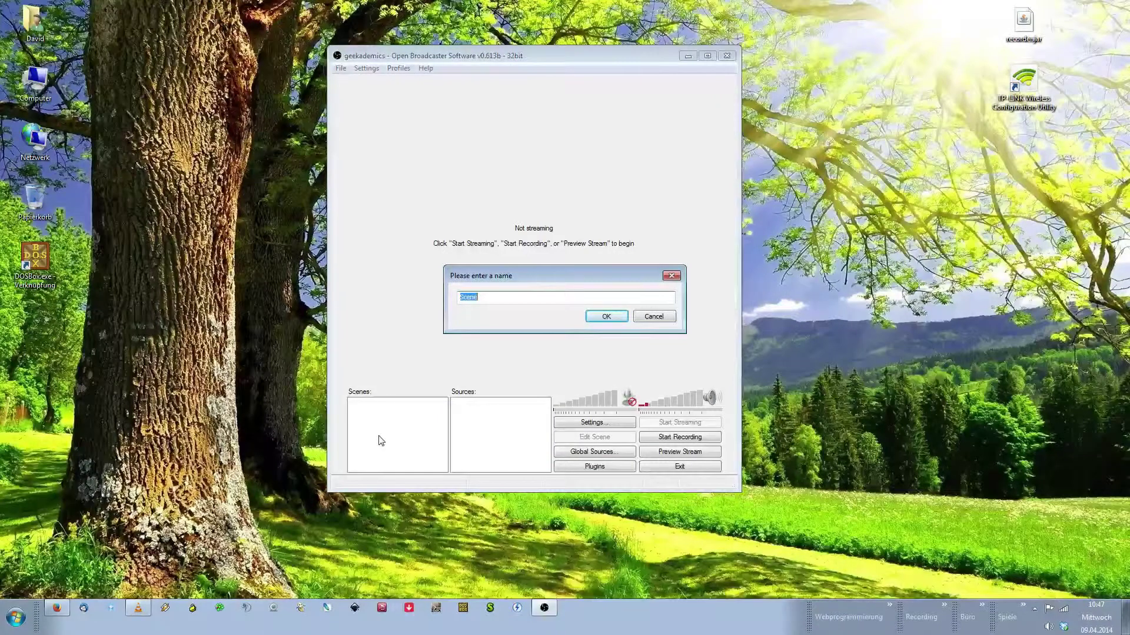
{"action": "type", "text": "General"}
{"action": "left_click", "coordinate": [609, 318]}
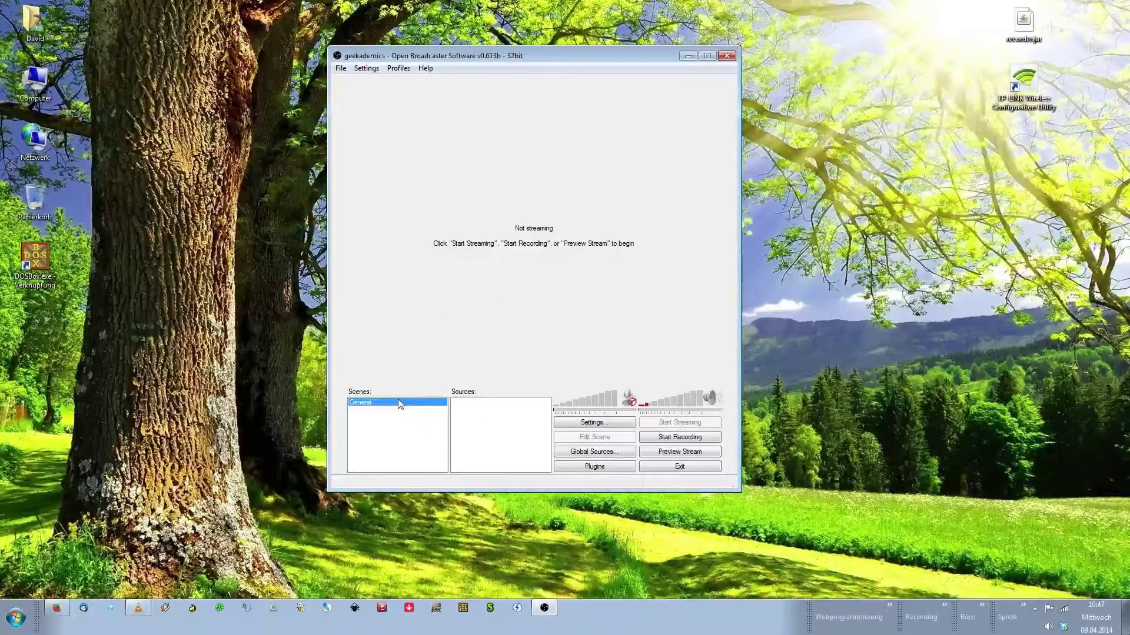
{"action": "right_click", "coordinate": [495, 422]}
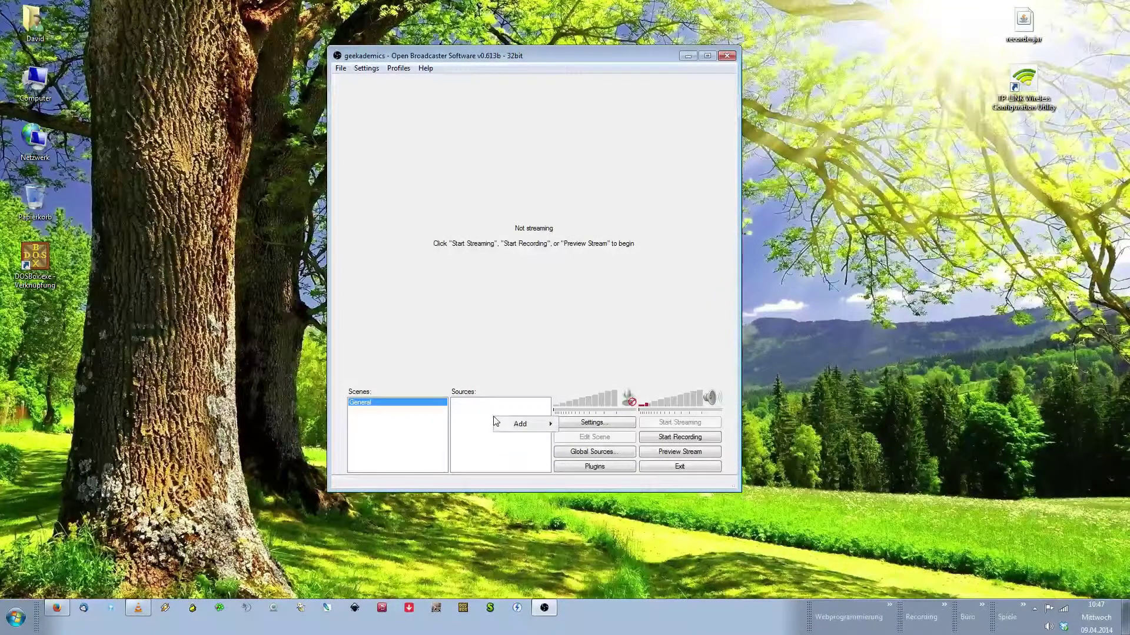
{"action": "mouse_move", "coordinate": [542, 425]}
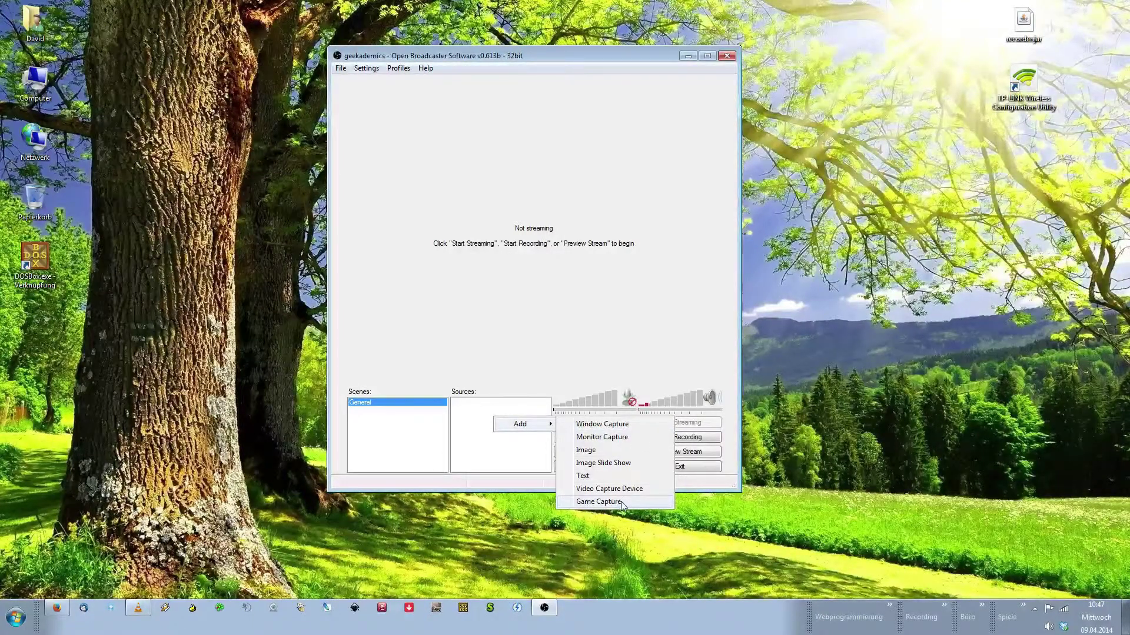
{"action": "left_click", "coordinate": [621, 504]}
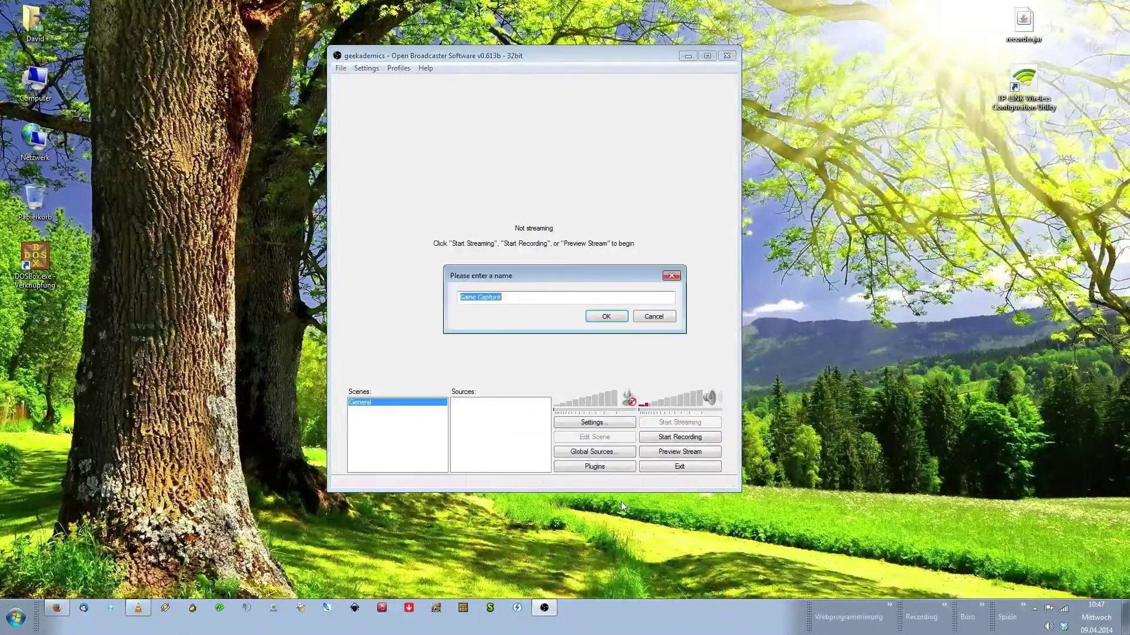
{"action": "left_click", "coordinate": [652, 316]}
Add a Monitor Capture source to the General scene and name it 'Screen'
{"action": "right_click", "coordinate": [510, 418]}
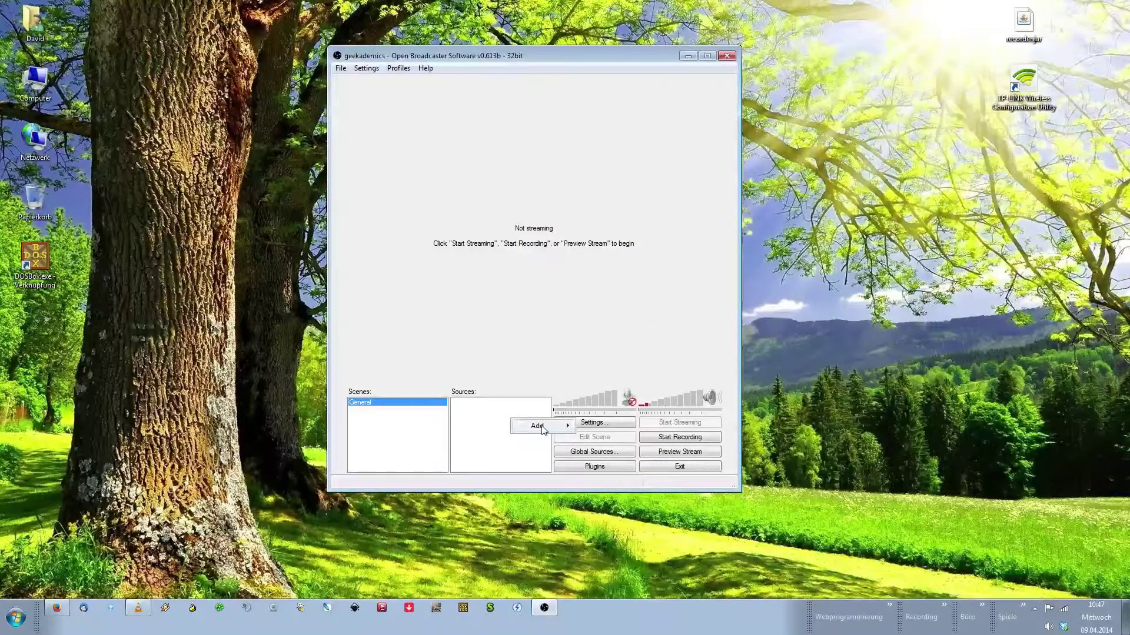
{"action": "mouse_move", "coordinate": [542, 430]}
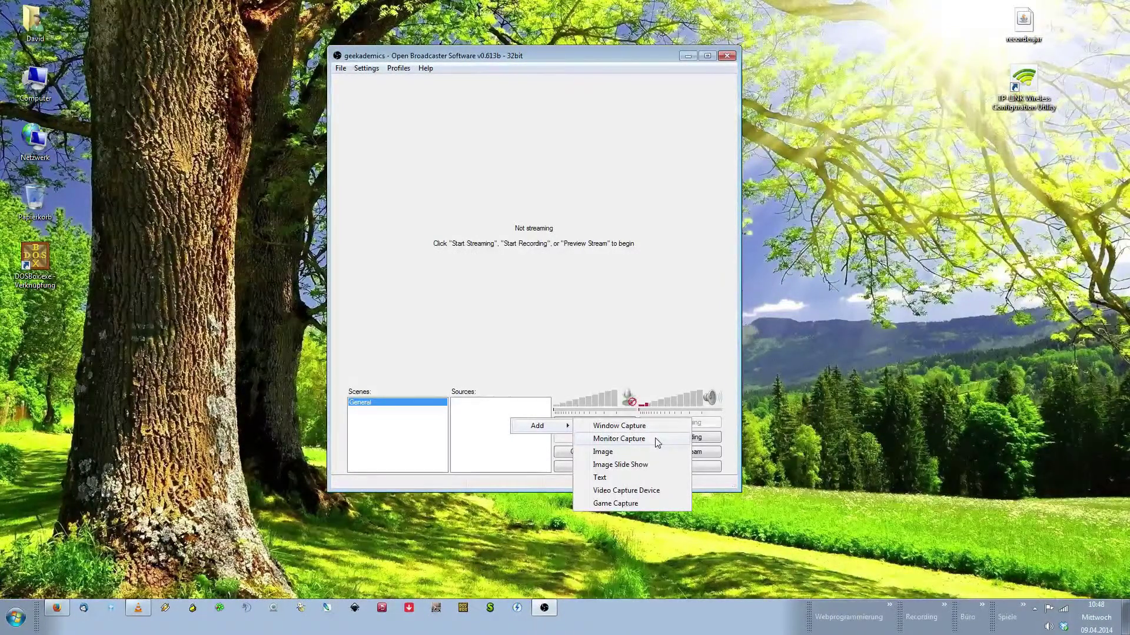
{"action": "left_click", "coordinate": [657, 442]}
{"action": "type", "text": "S"}
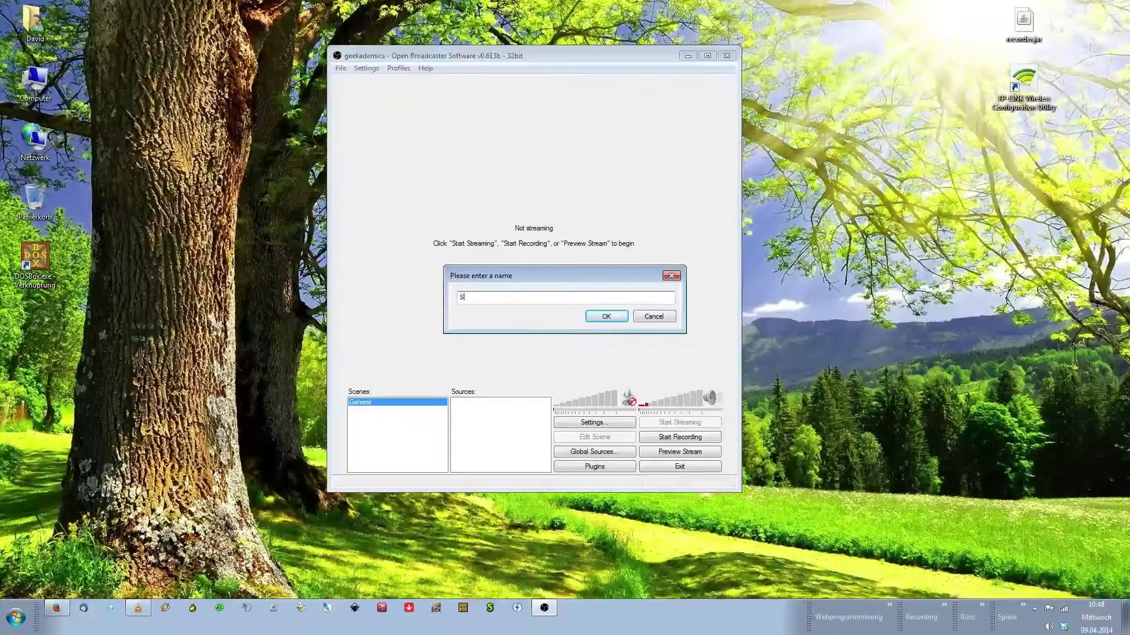
{"action": "type", "text": "creen"}
Confirm the name 'Screen' and keep monitor 1 as the captured display
{"action": "left_click", "coordinate": [606, 318]}
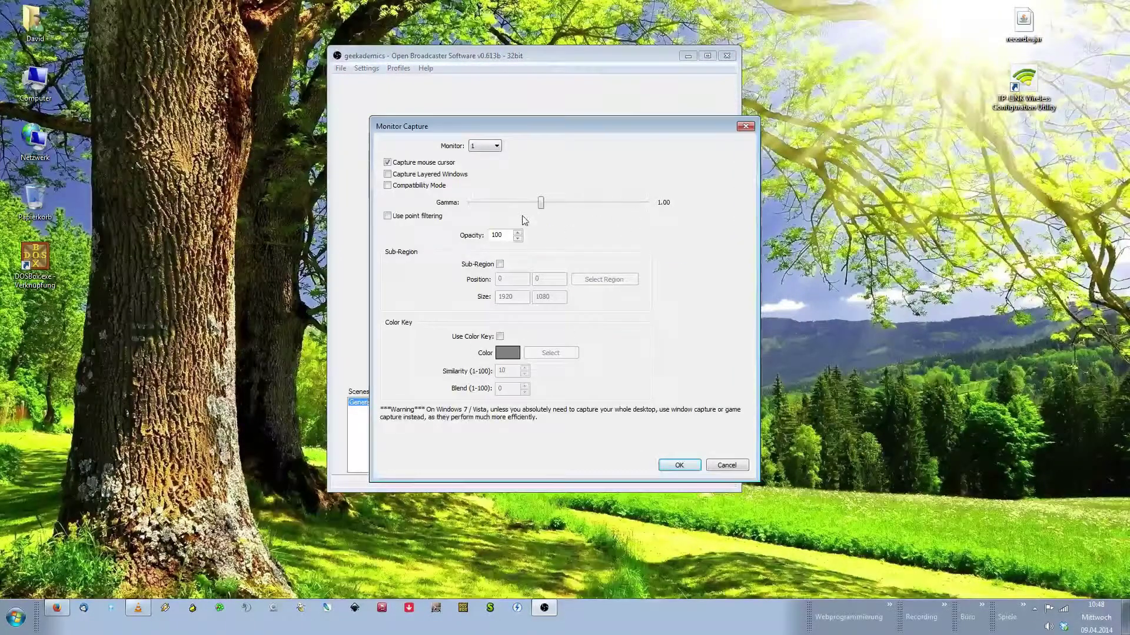
{"action": "left_click", "coordinate": [497, 147]}
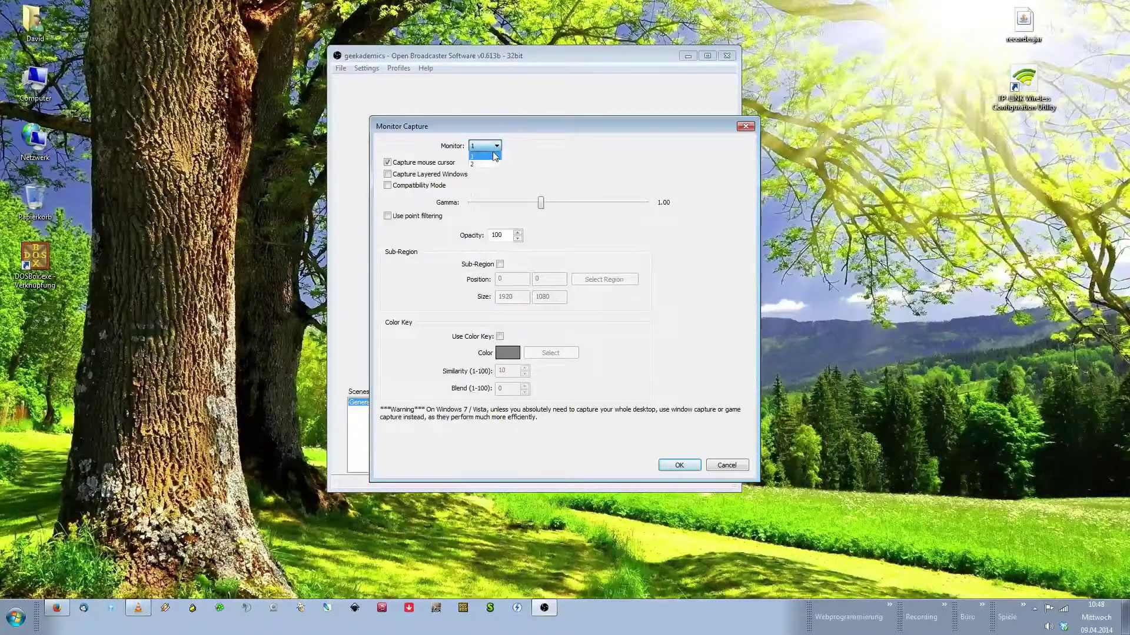
{"action": "left_click", "coordinate": [499, 146]}
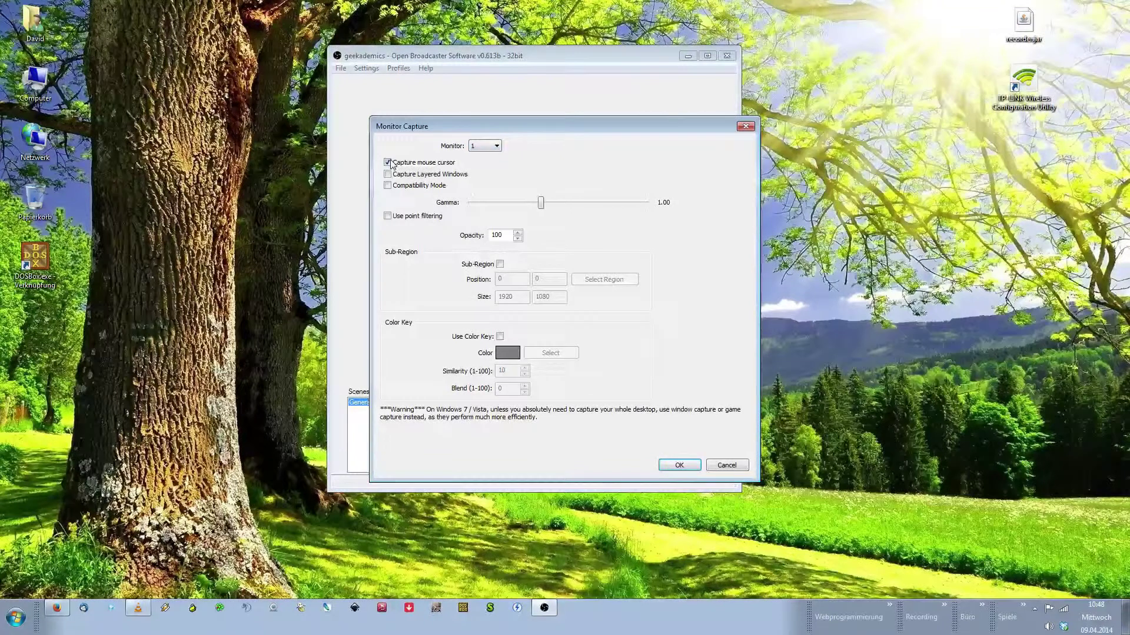
Accept the Screen monitor capture settings and preview the captured desktop stream
{"action": "left_click", "coordinate": [693, 468]}
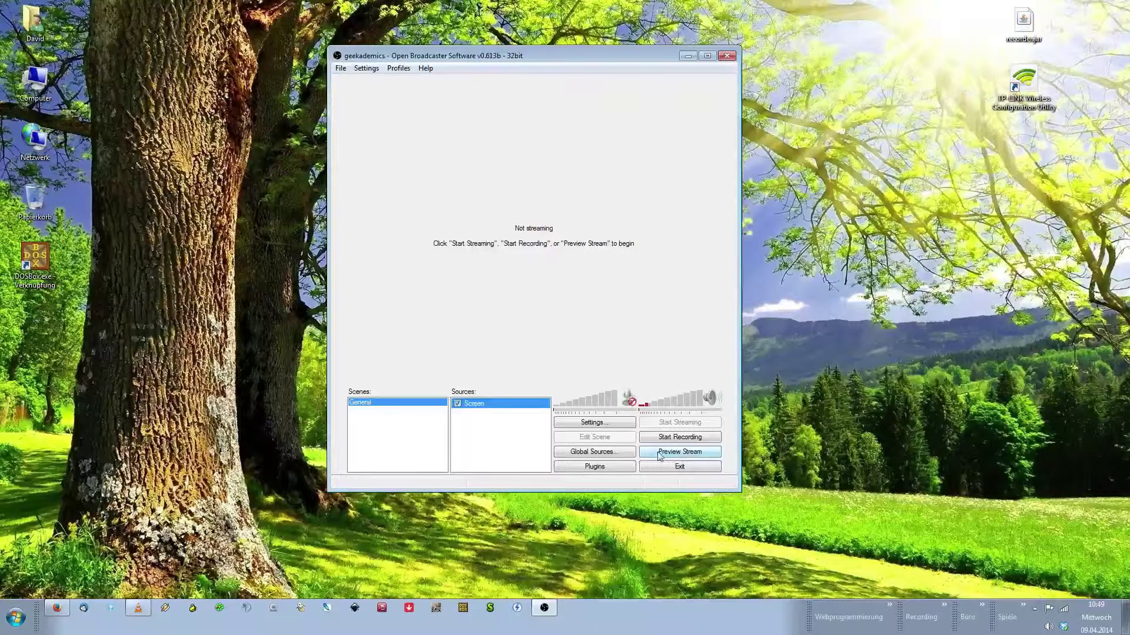
{"action": "left_click", "coordinate": [690, 459]}
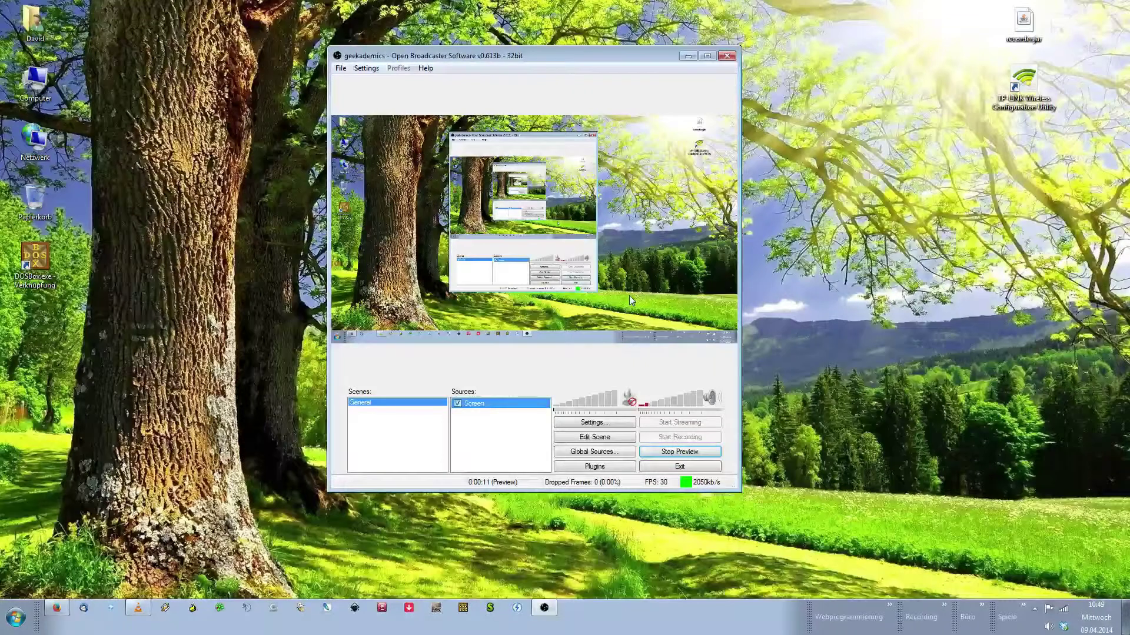
Stop the desktop preview and start streaming the captured screen live to Twitch
{"action": "left_click", "coordinate": [680, 453]}
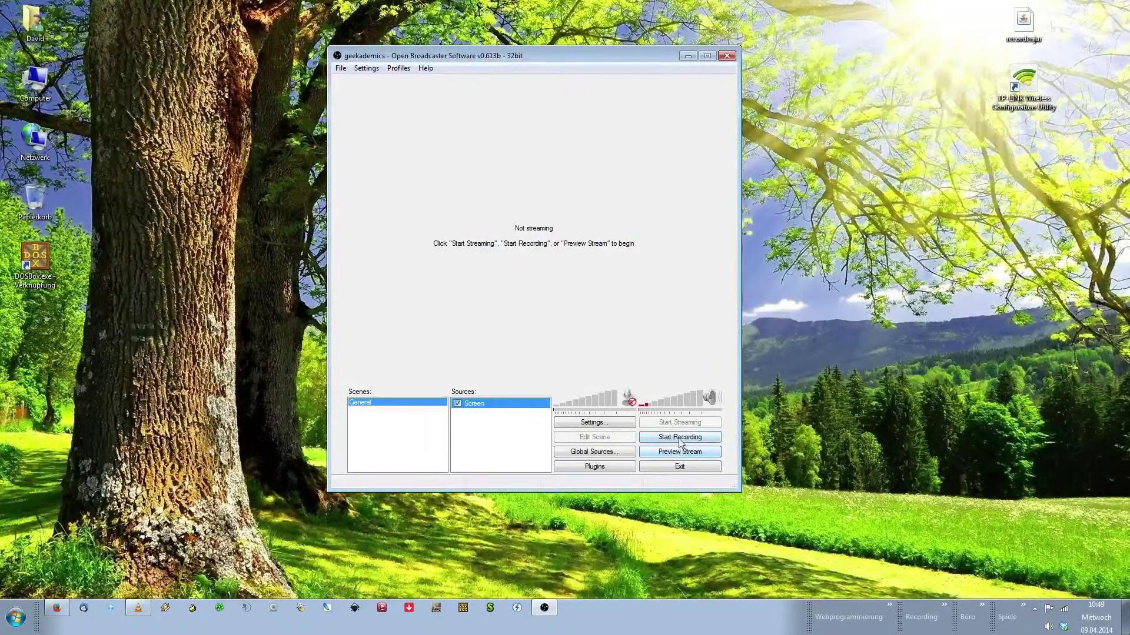
{"action": "left_click", "coordinate": [680, 438]}
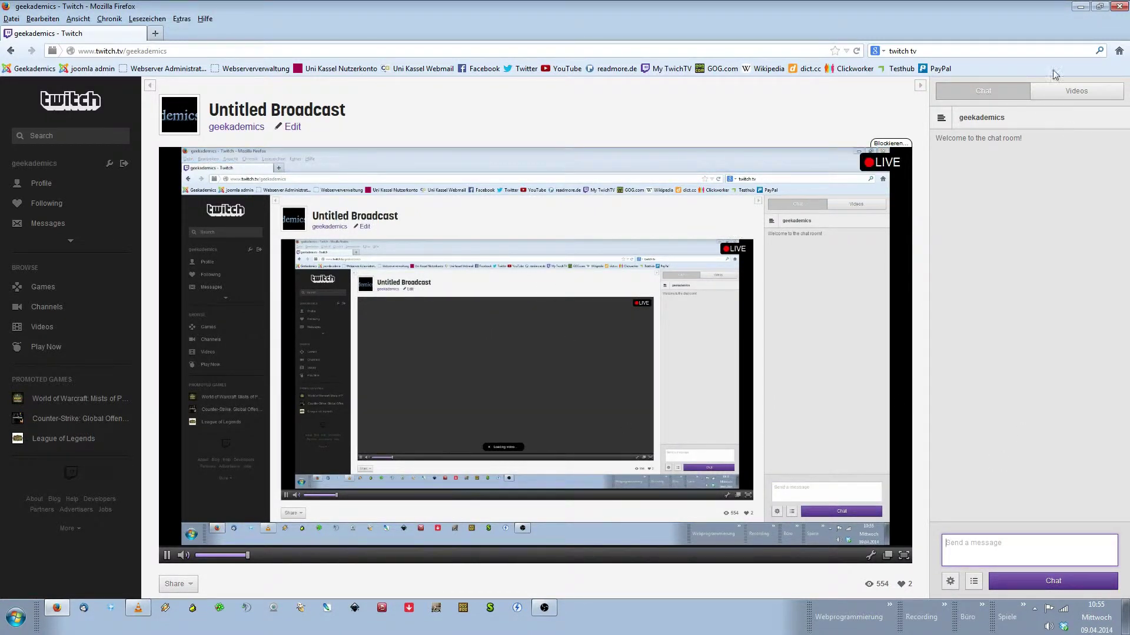
Restore down the Firefox window showing the live Twitch broadcast
{"action": "left_click", "coordinate": [1100, 6]}
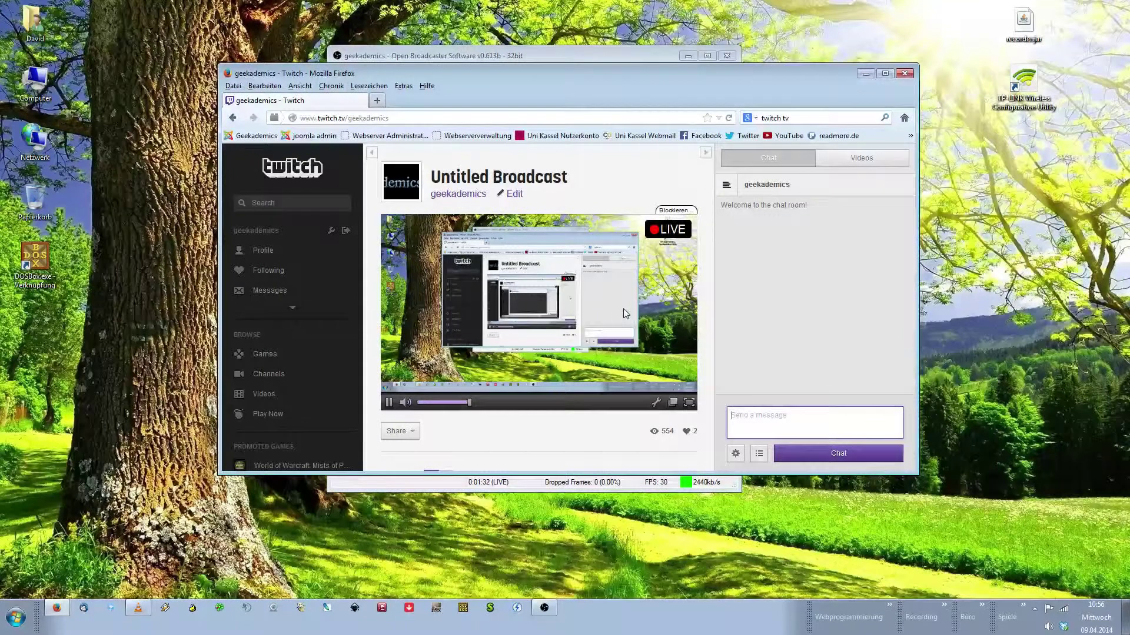
Bring OBS forward, stop streaming, and maximize Firefox on the Twitch channel page
{"action": "left_click", "coordinate": [542, 612]}
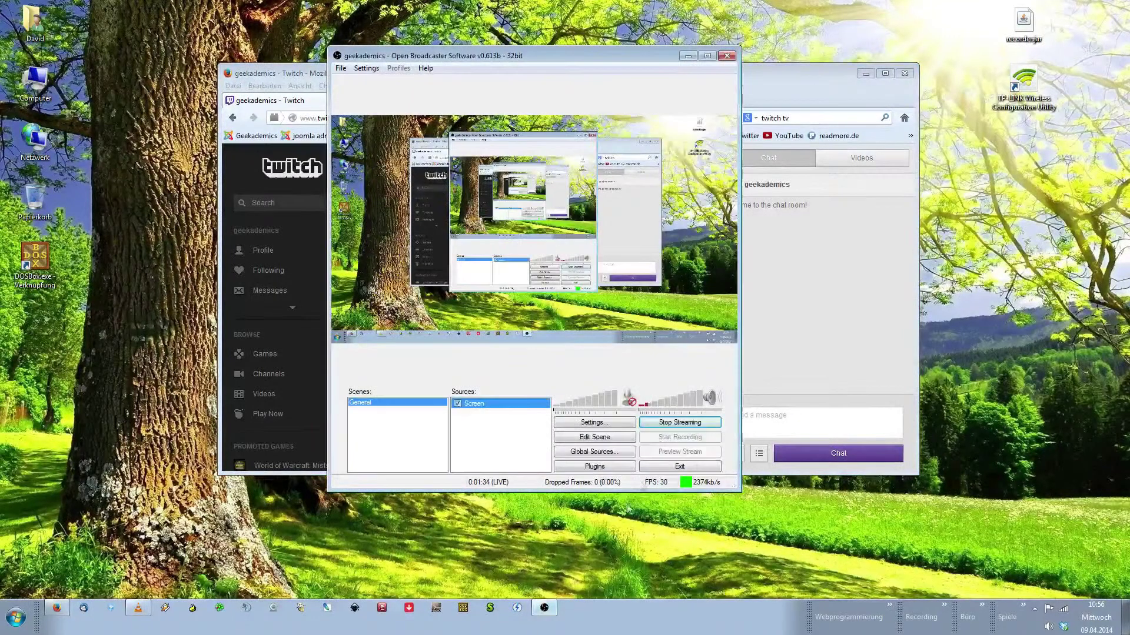
{"action": "left_click", "coordinate": [670, 423]}
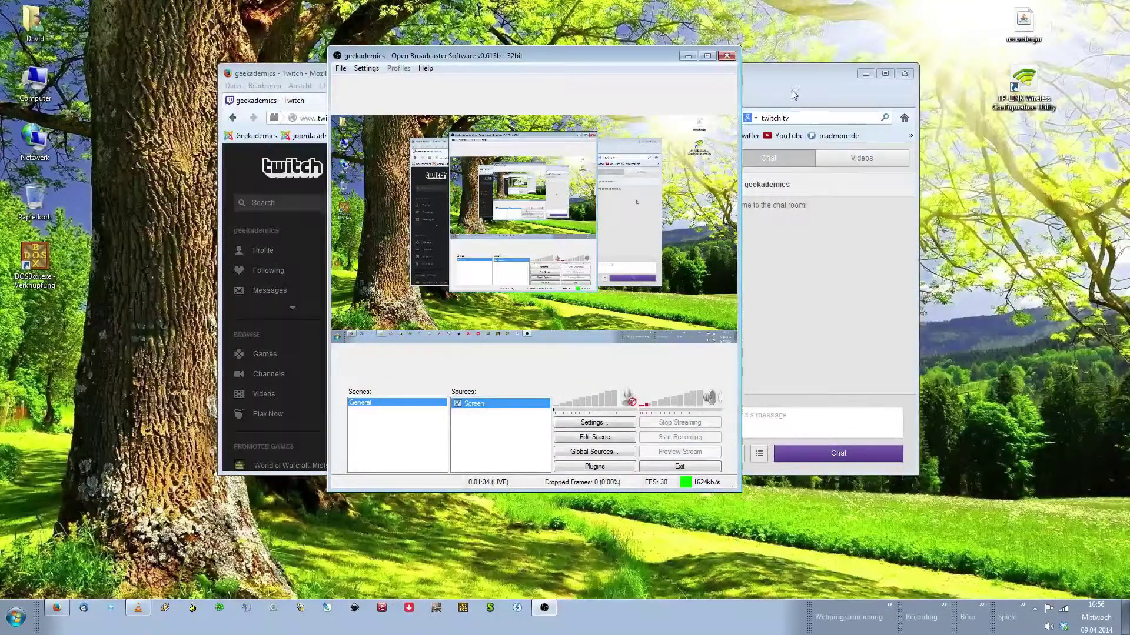
{"action": "double_click", "coordinate": [795, 71]}
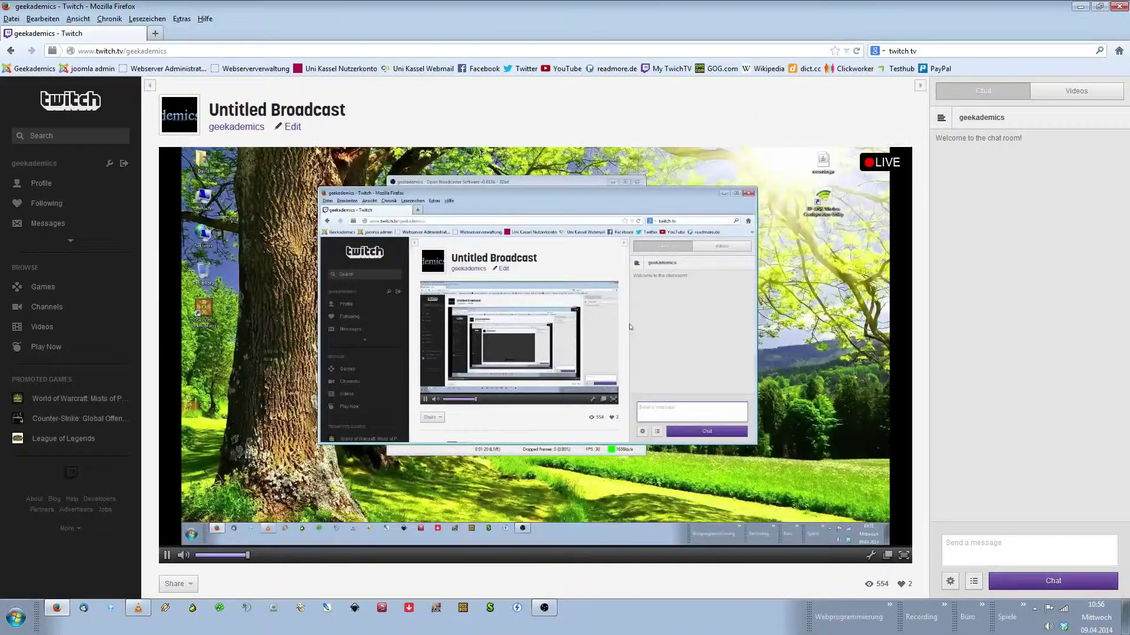
Open the channel Dashboard and change the broadcast title to 'Tutorial Stream'
{"action": "left_click", "coordinate": [70, 241]}
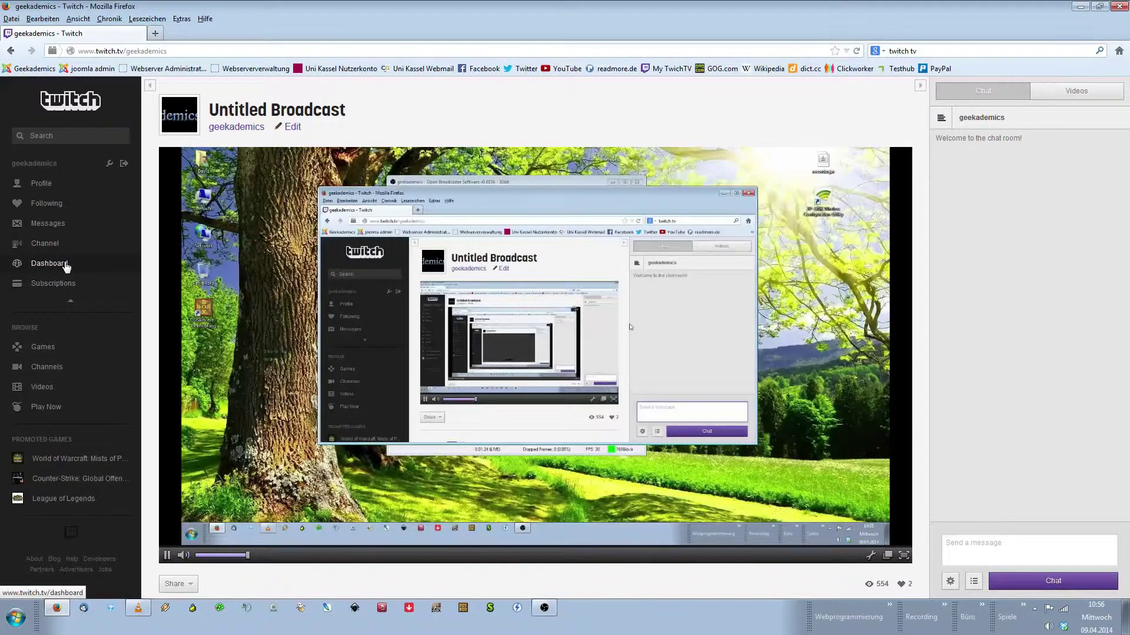
{"action": "left_click", "coordinate": [67, 265]}
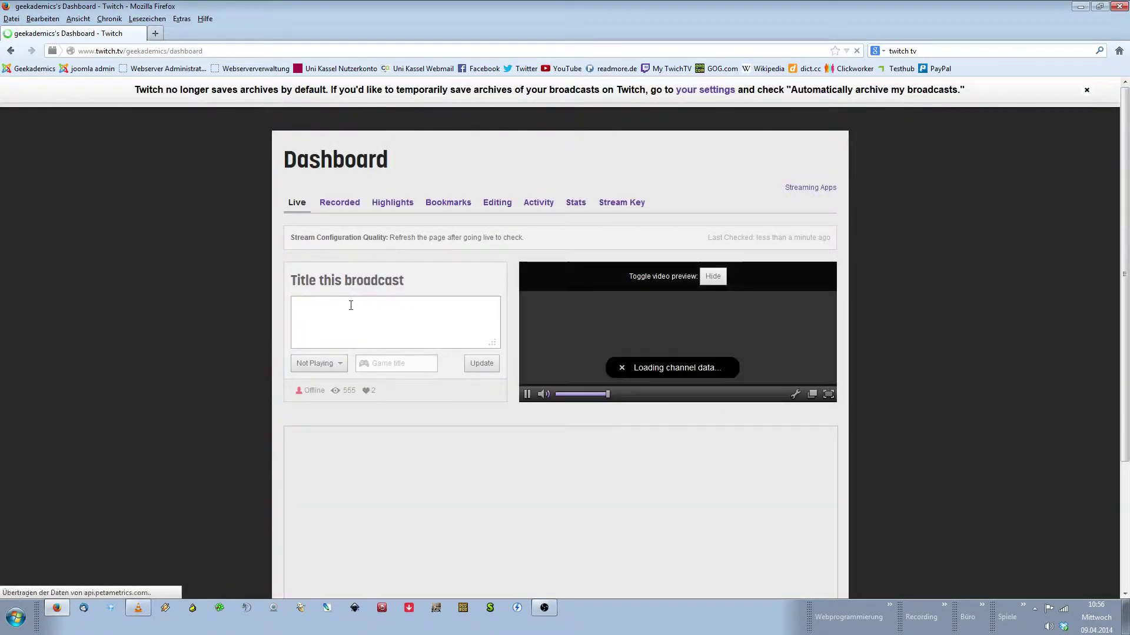
{"action": "left_click", "coordinate": [351, 309]}
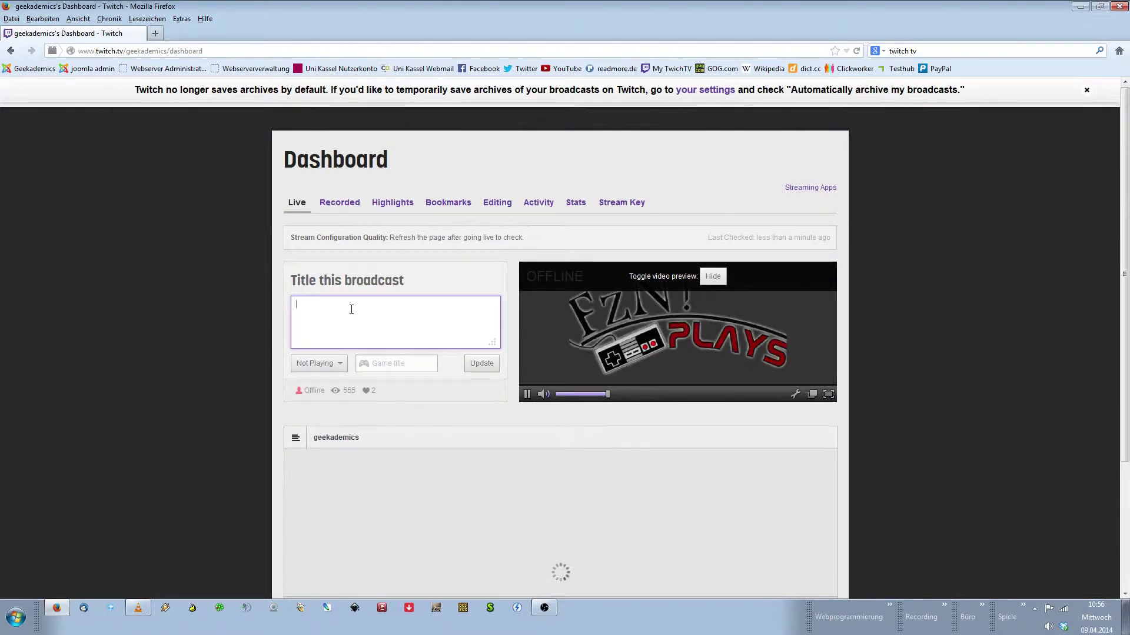
{"action": "type", "text": "Tutorial"}
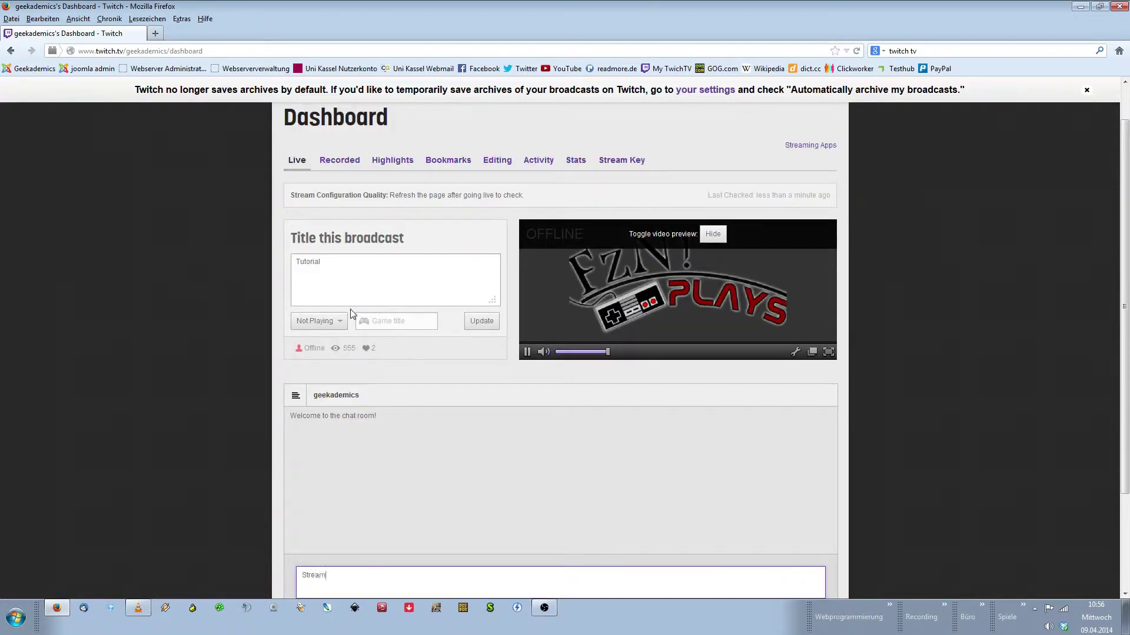
{"action": "left_click", "coordinate": [371, 267]}
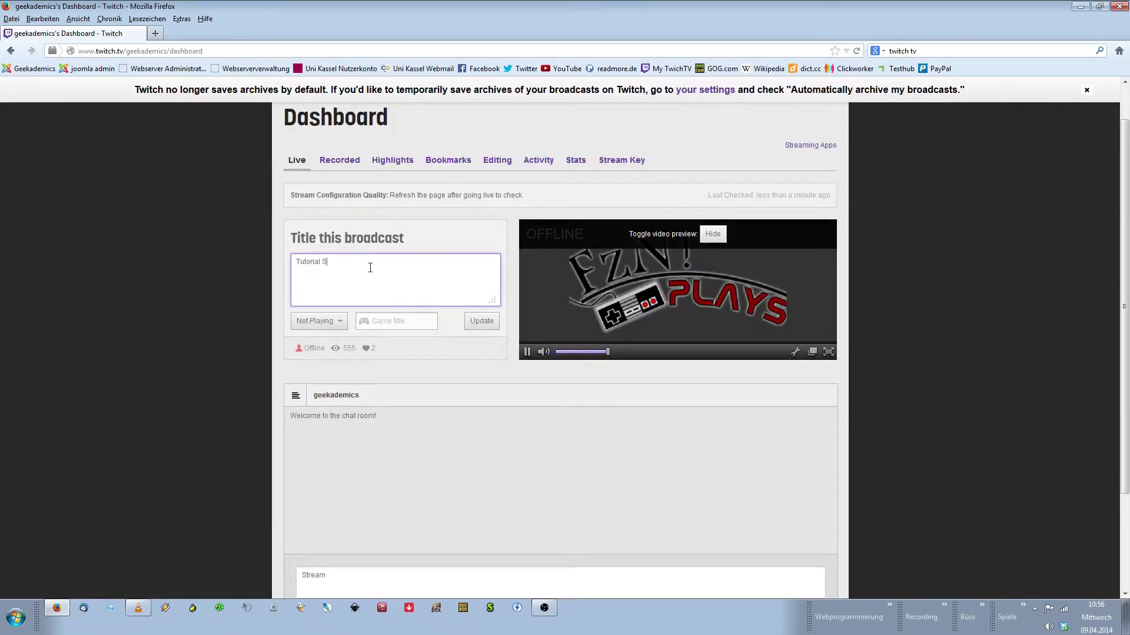
Set the broadcast to Playing Diablo III and save the title and game
{"action": "left_click", "coordinate": [317, 321]}
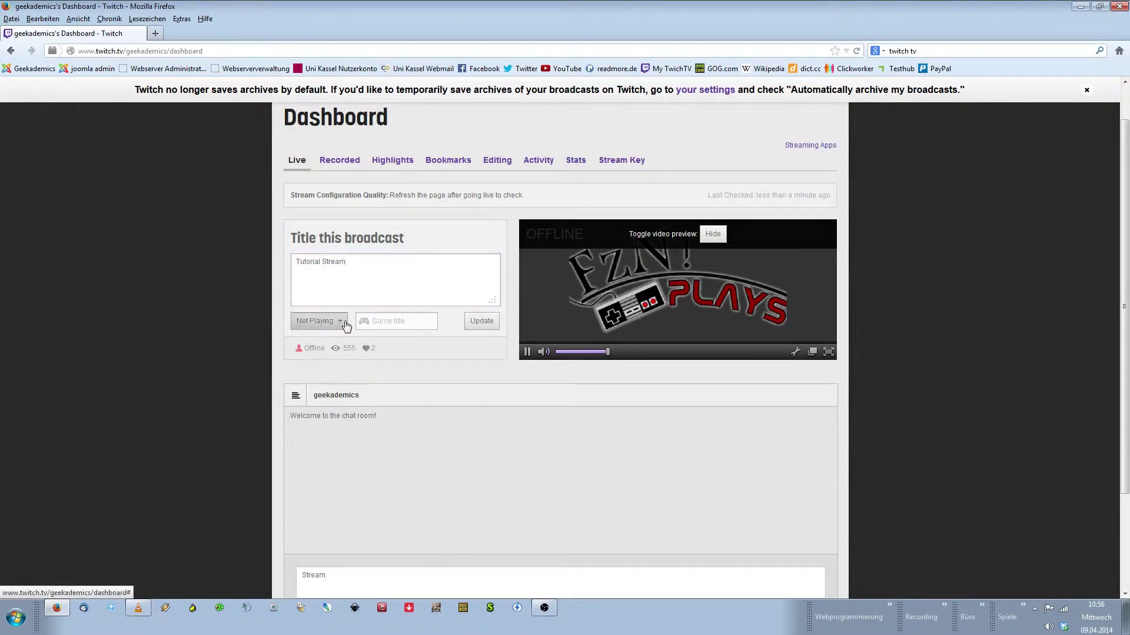
{"action": "left_click", "coordinate": [314, 349]}
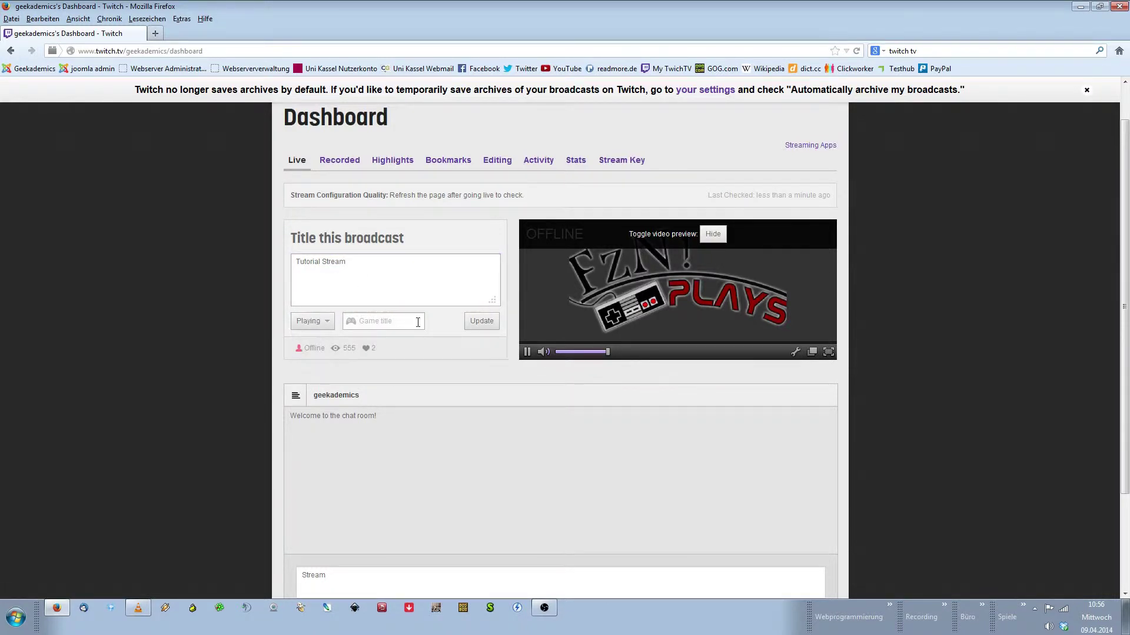
{"action": "left_click", "coordinate": [414, 323]}
{"action": "type", "text": "D"}
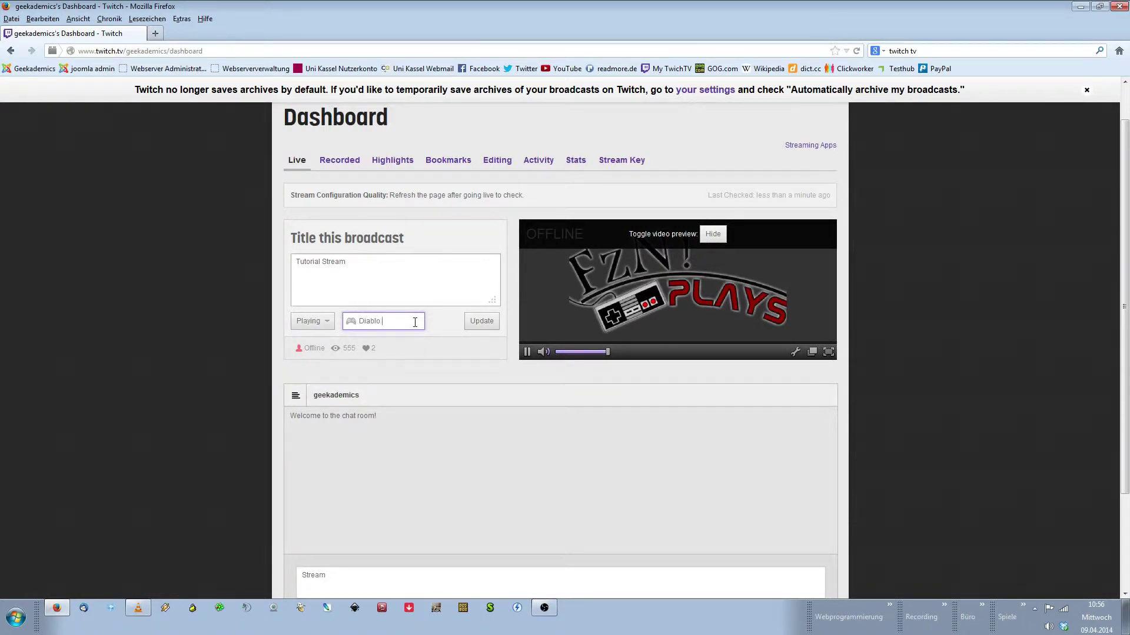
{"action": "type", "text": "iablo"}
{"action": "left_click", "coordinate": [427, 349]}
{"action": "left_click", "coordinate": [487, 328]}
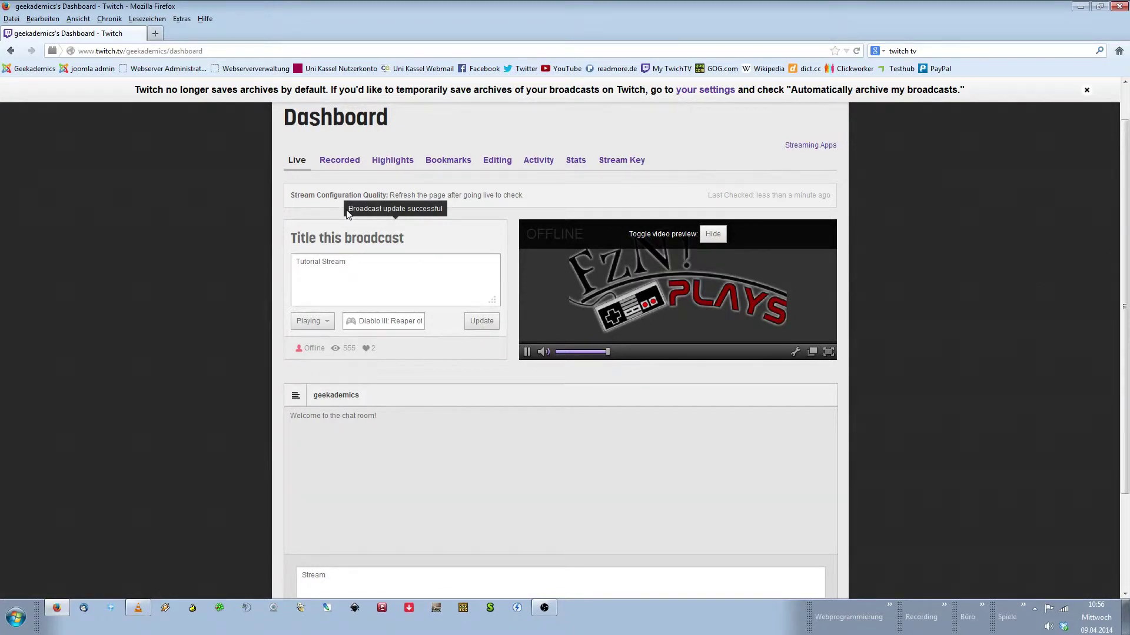
{"action": "scroll", "coordinate": [588, 188], "scroll_direction": "up", "scroll_amount": 2}
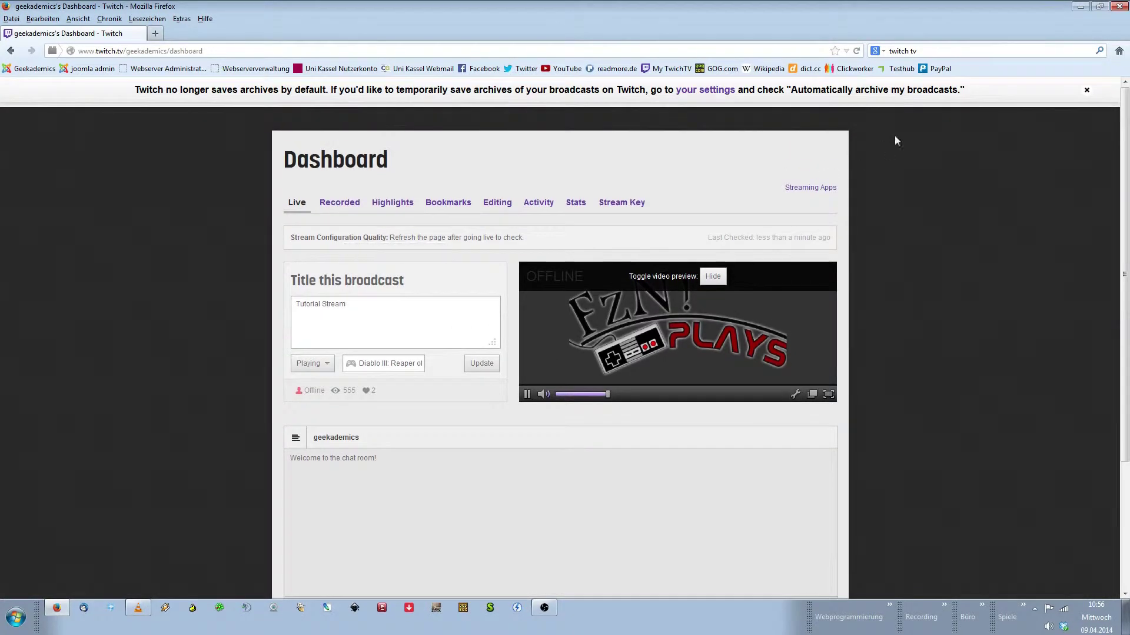
Close the archive banner and go from the account menu's Channel page to Profile
{"action": "left_click", "coordinate": [1086, 92]}
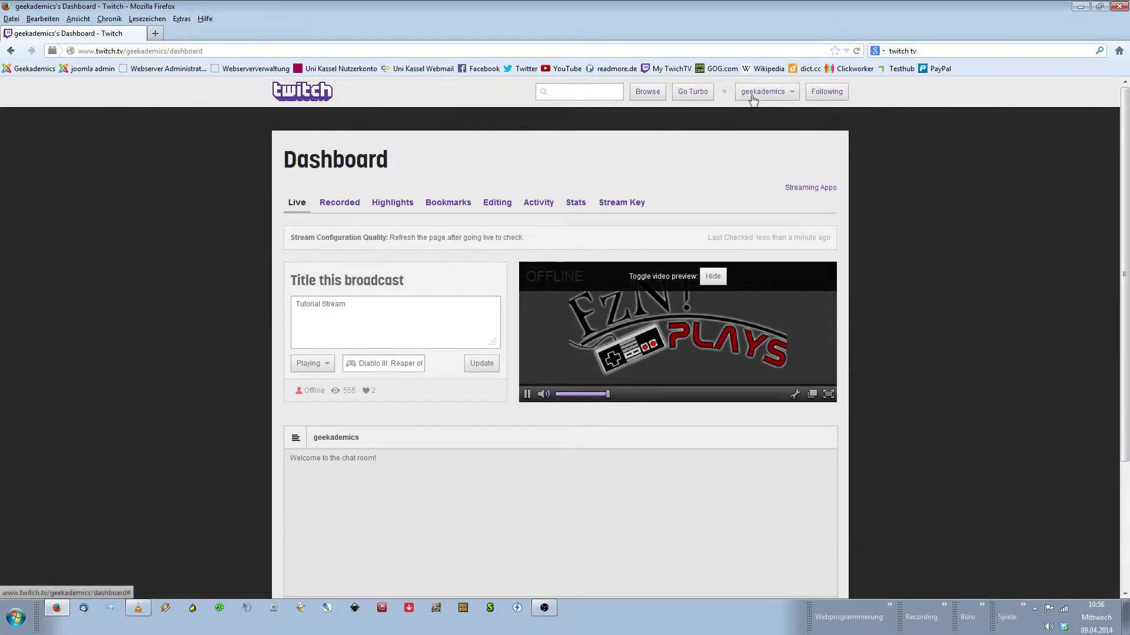
{"action": "left_click", "coordinate": [792, 97]}
{"action": "left_click", "coordinate": [706, 119]}
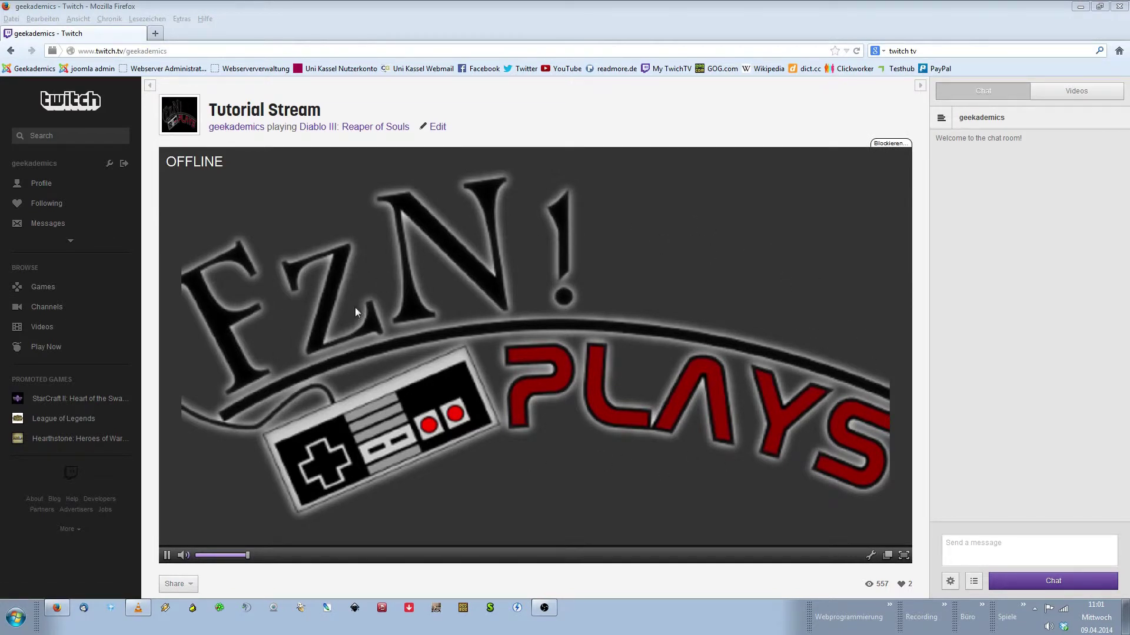
{"action": "left_click", "coordinate": [41, 183]}
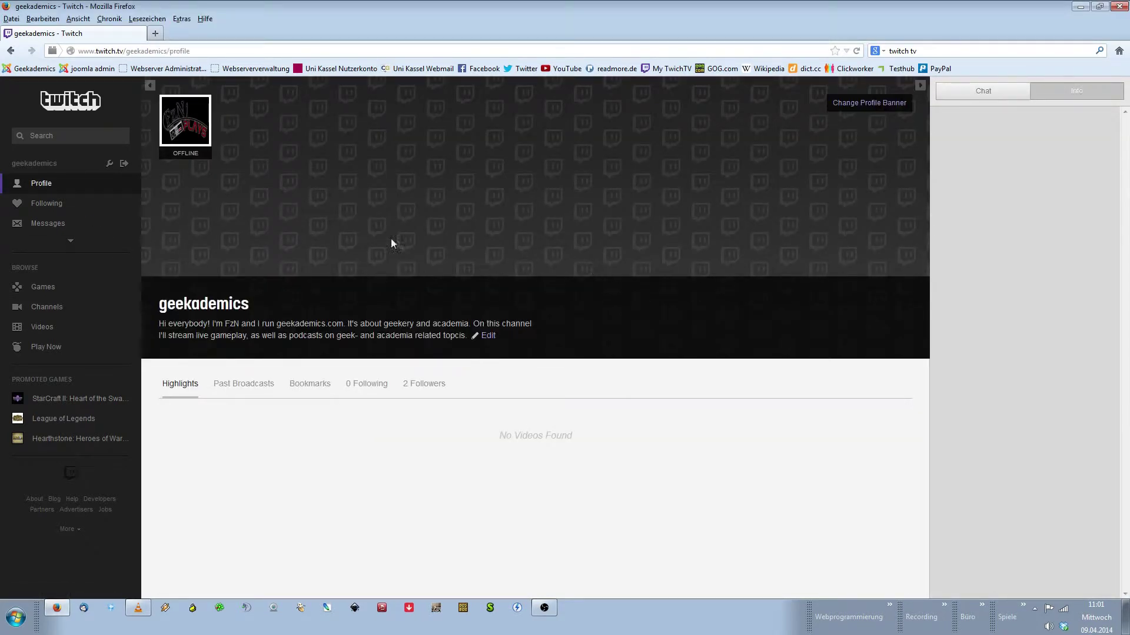
Open the Twitch account settings and look over the Profile section
{"action": "left_click", "coordinate": [111, 167]}
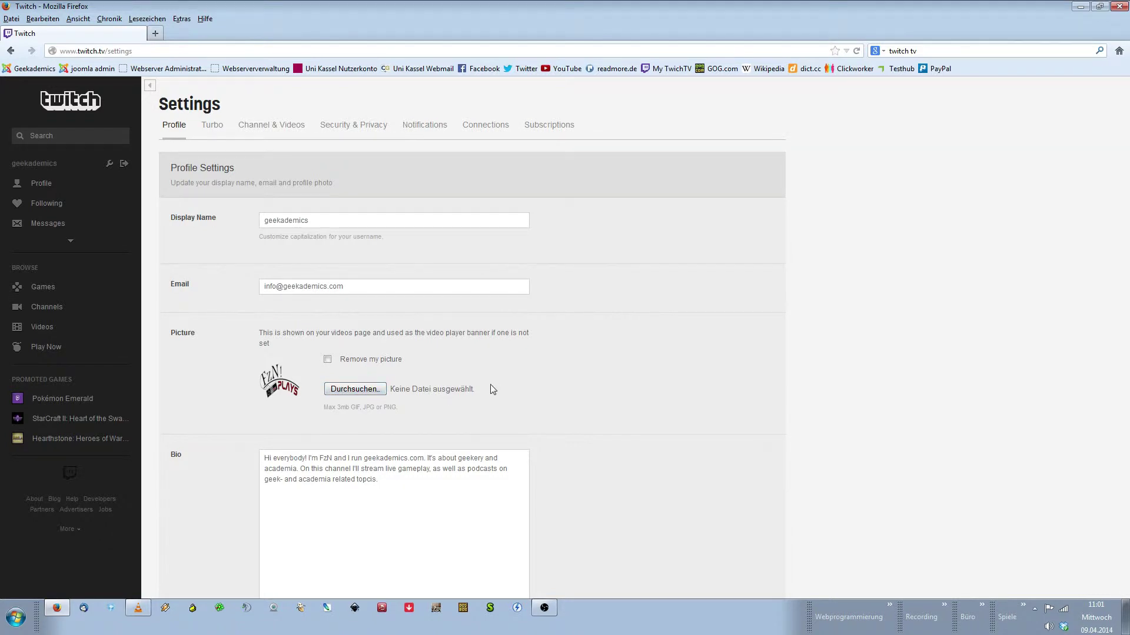
{"action": "scroll", "coordinate": [492, 387], "scroll_direction": "down", "scroll_amount": 2}
{"action": "scroll", "coordinate": [482, 374], "scroll_direction": "down", "scroll_amount": 2}
{"action": "left_click_drag", "start_coordinate": [406, 361], "coordinate": [244, 328]}
{"action": "left_click", "coordinate": [406, 345]}
{"action": "scroll", "coordinate": [424, 364], "scroll_direction": "up", "scroll_amount": 3}
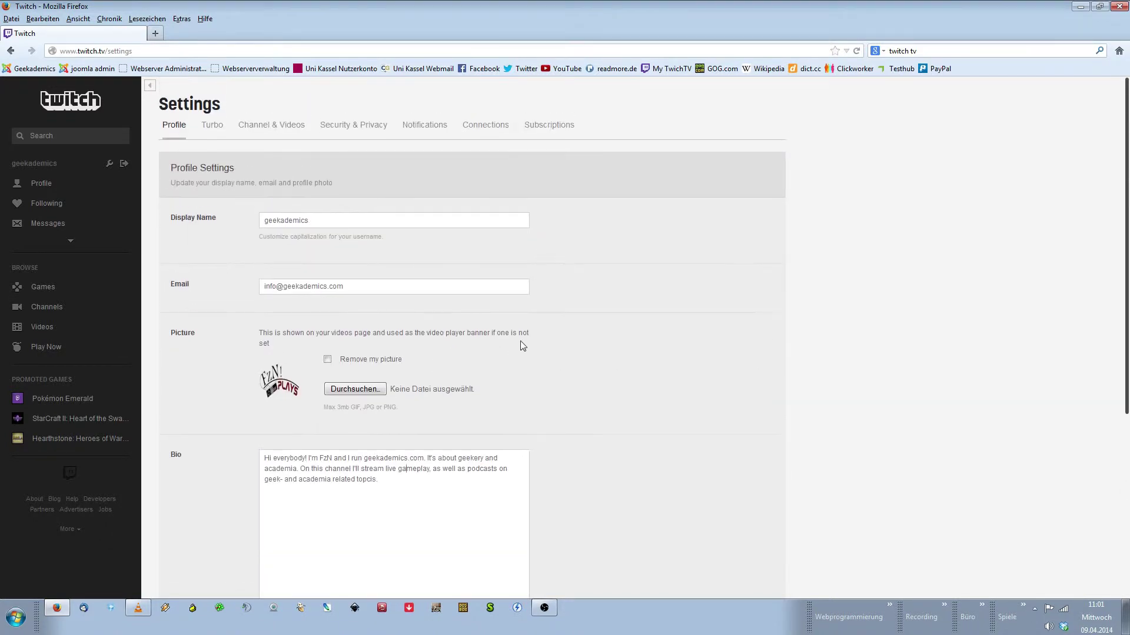
Switch to Channel & Videos to view the video player banner and welcome message
{"action": "left_click", "coordinate": [281, 125]}
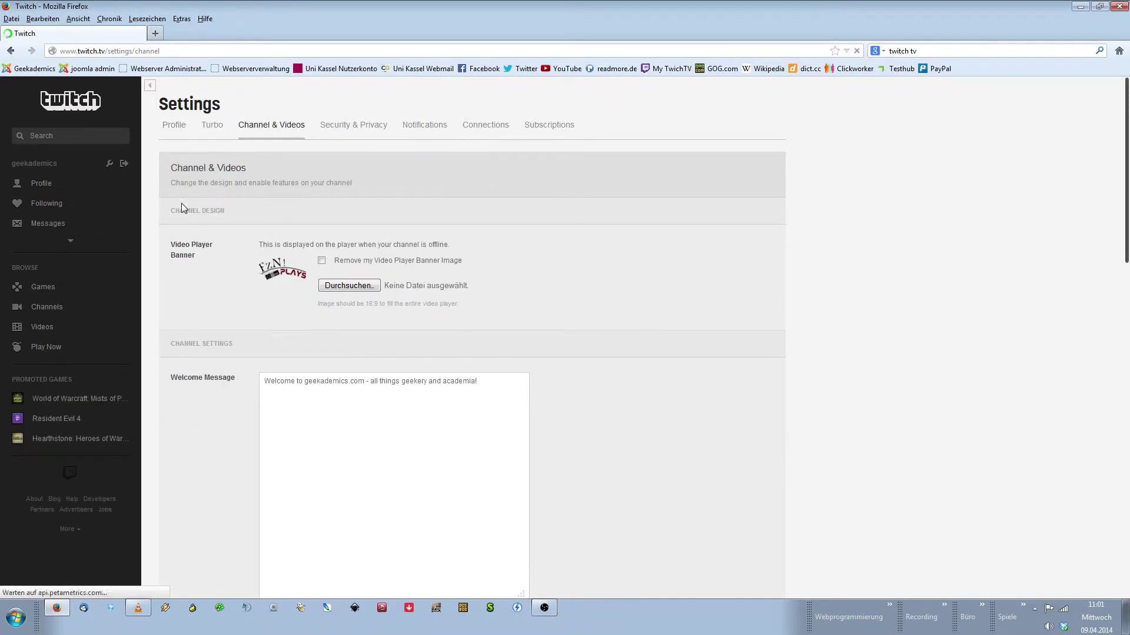
{"action": "scroll", "coordinate": [182, 207], "scroll_direction": "down", "scroll_amount": 1}
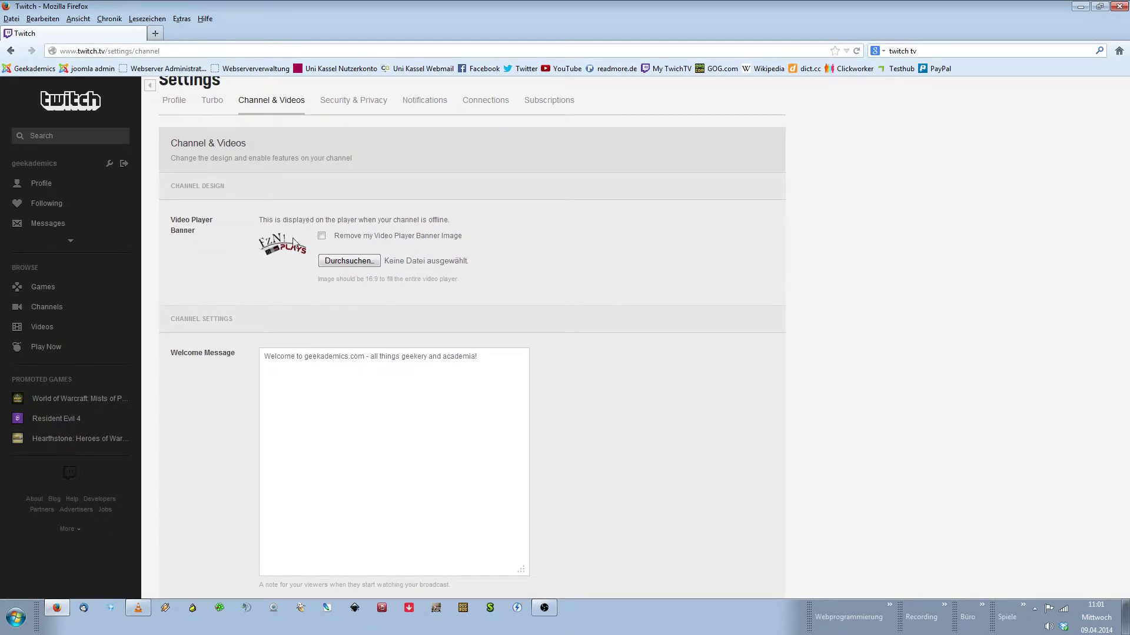
{"action": "scroll", "coordinate": [294, 243], "scroll_direction": "up", "scroll_amount": 1}
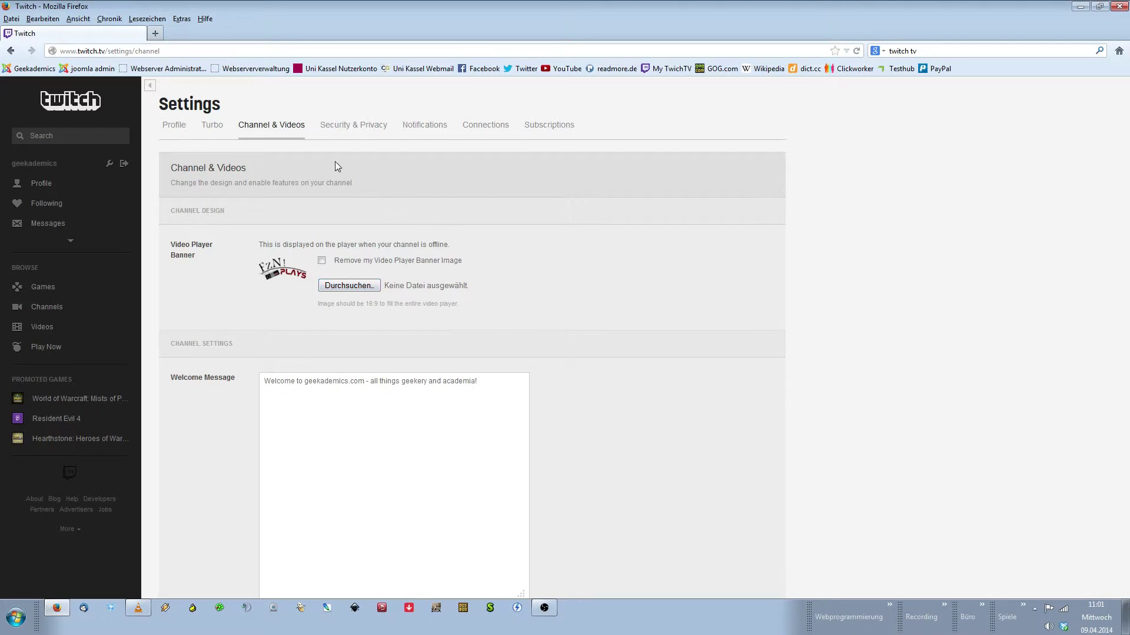
Return to the offline Tutorial Stream channel page and select the chat's Send a message box
{"action": "left_click", "coordinate": [75, 244]}
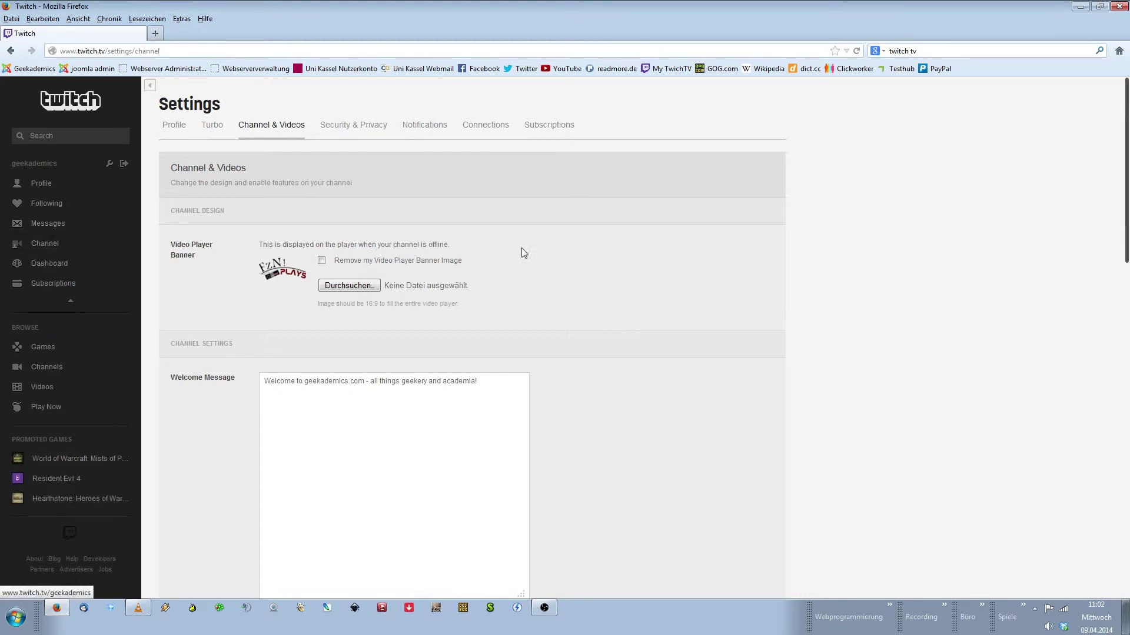
{"action": "scroll", "coordinate": [522, 249], "scroll_direction": "down", "scroll_amount": 3}
{"action": "scroll", "coordinate": [524, 253], "scroll_direction": "up", "scroll_amount": 3}
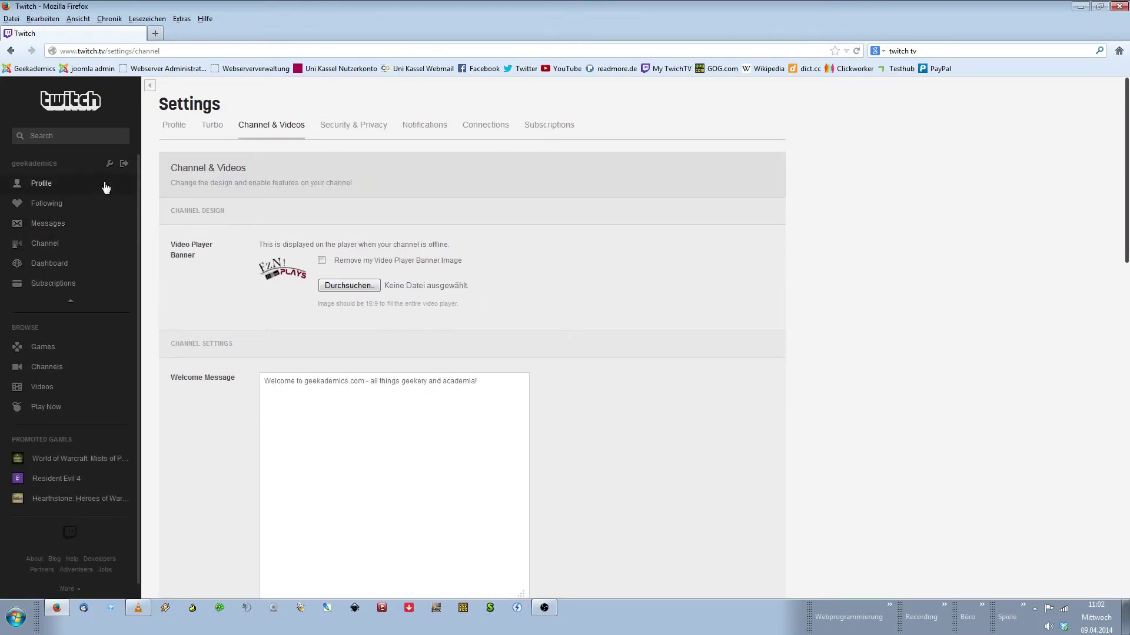
{"action": "left_click", "coordinate": [42, 244]}
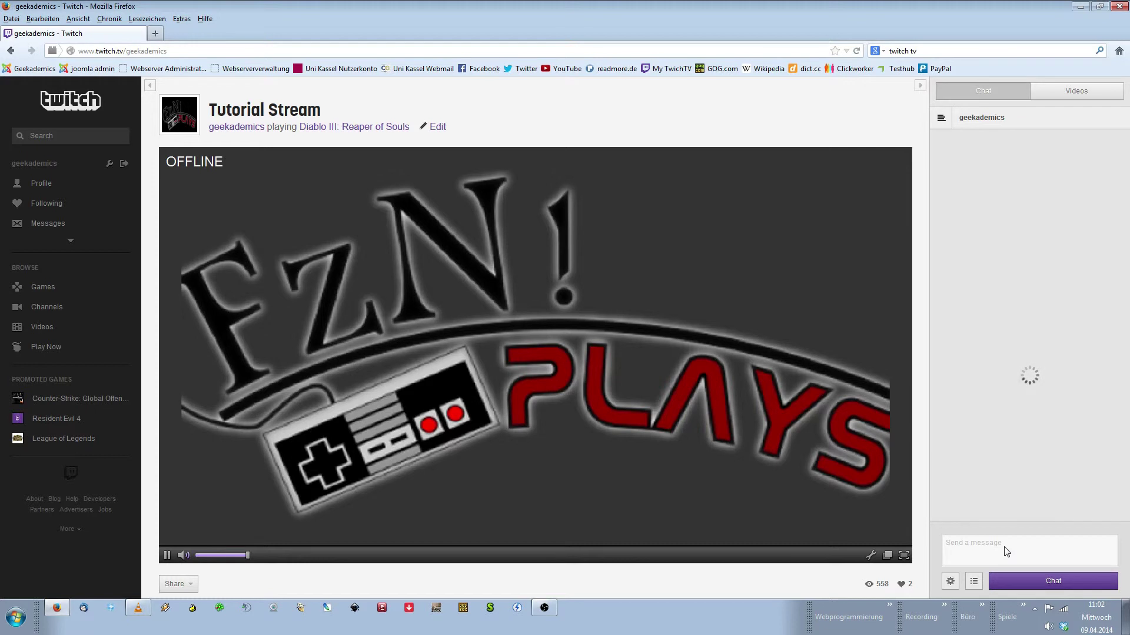
{"action": "left_click", "coordinate": [1005, 547]}
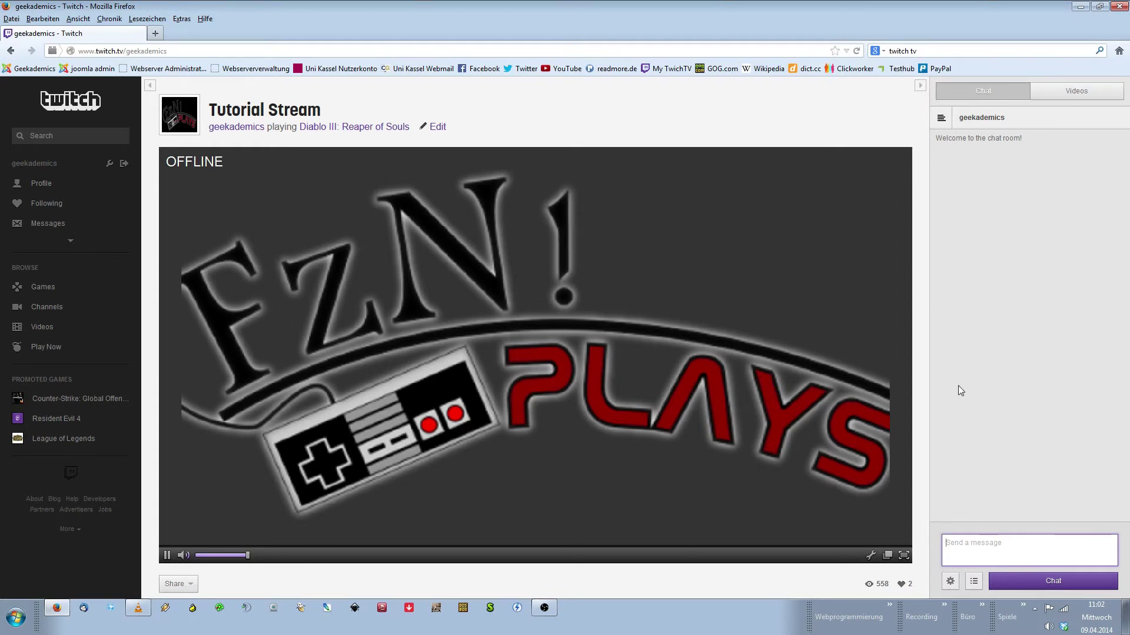
Minimize Firefox and bring the non-streaming OBS window to the front
{"action": "left_click", "coordinate": [1080, 7]}
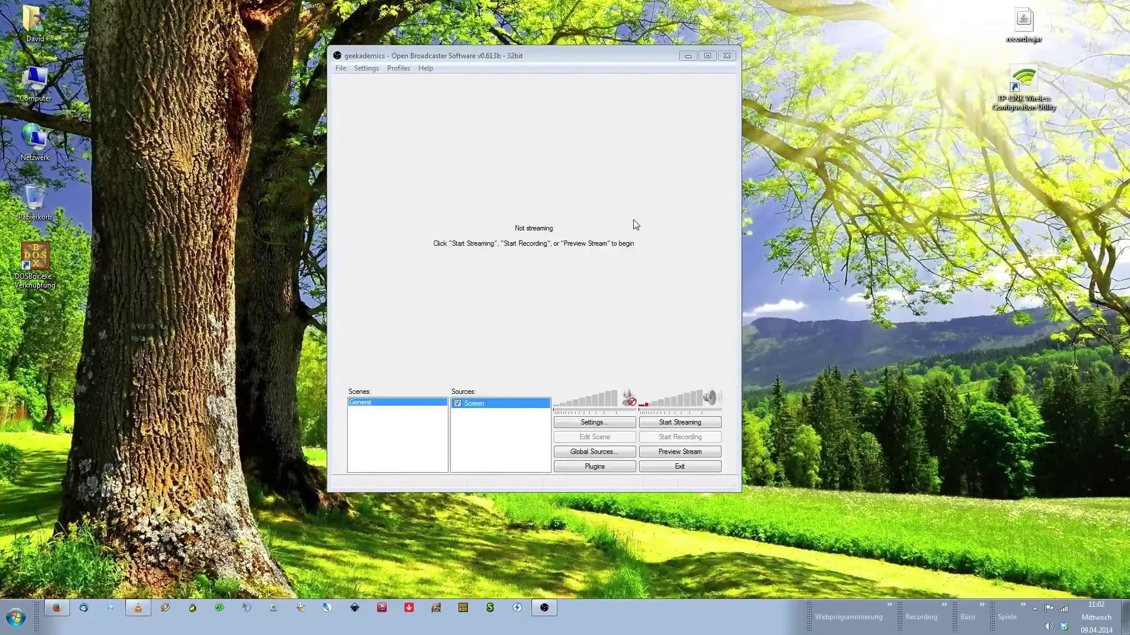
{"action": "left_click", "coordinate": [507, 438]}
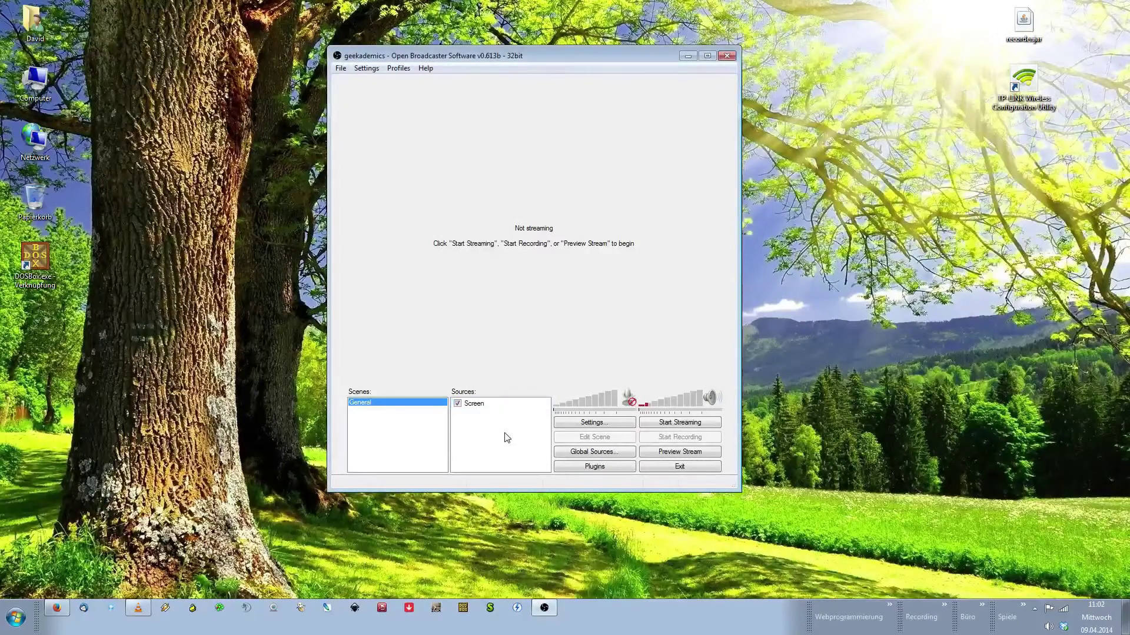